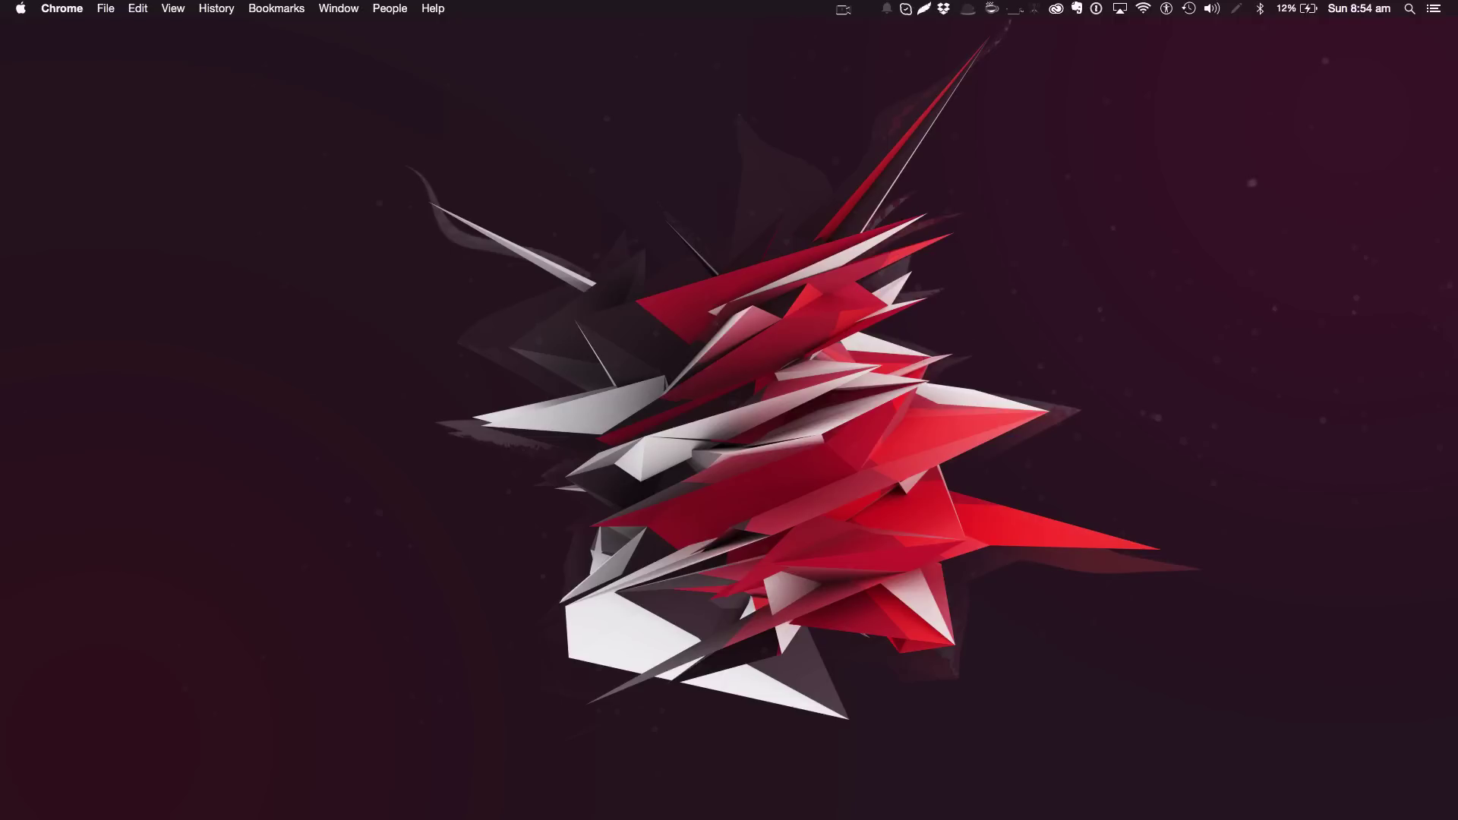
# Bring the Blender window with the shard sculpture scene to the front
pyautogui.press('F11')
pyautogui.click(723, 108)
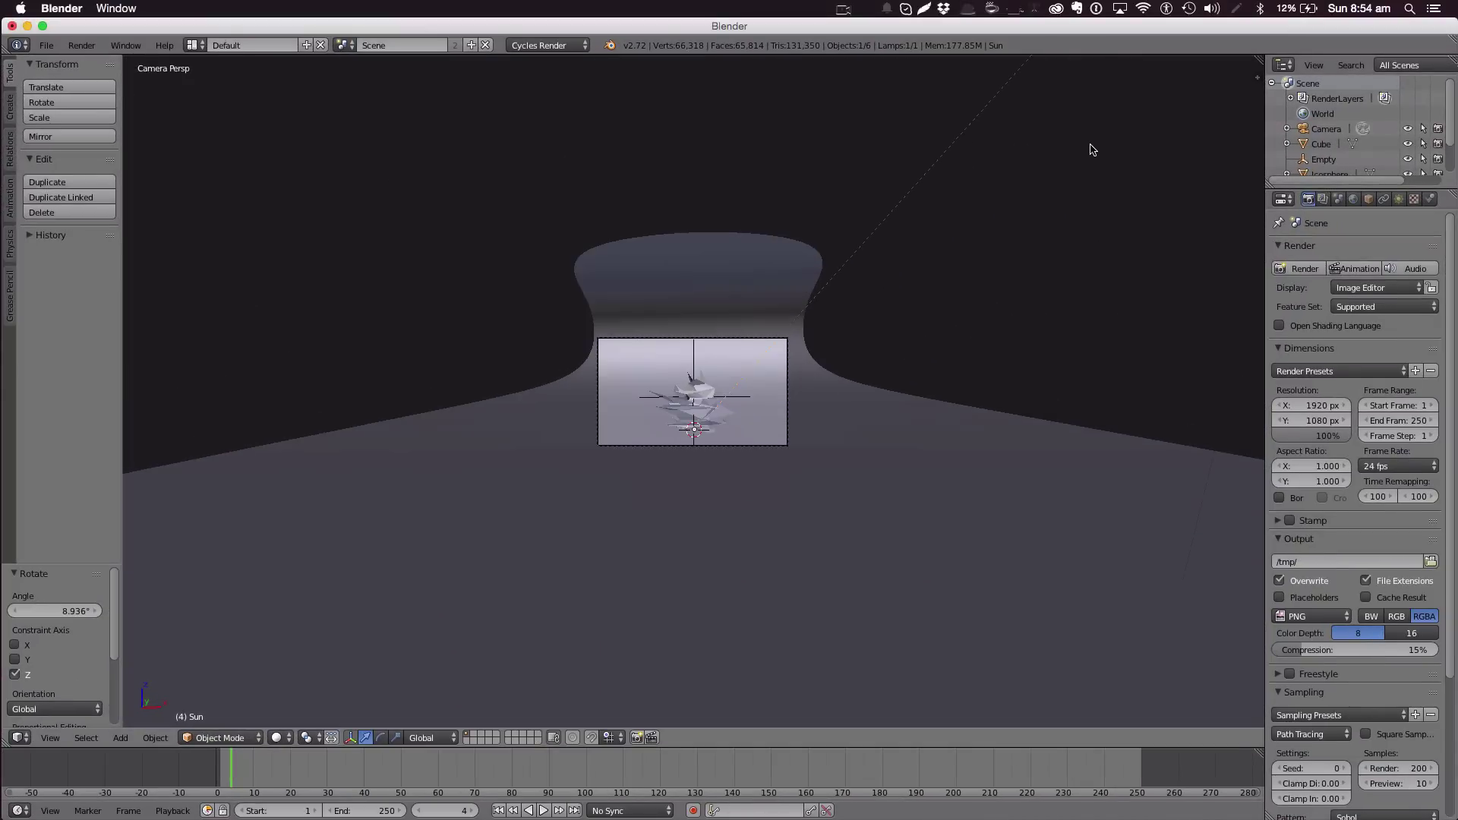
pyautogui.scroll(3, 1088, 141)
pyautogui.scroll(-3, 1086, 145)
pyautogui.moveTo(1084, 146); pyautogui.dragTo(676, 299, button='middle')
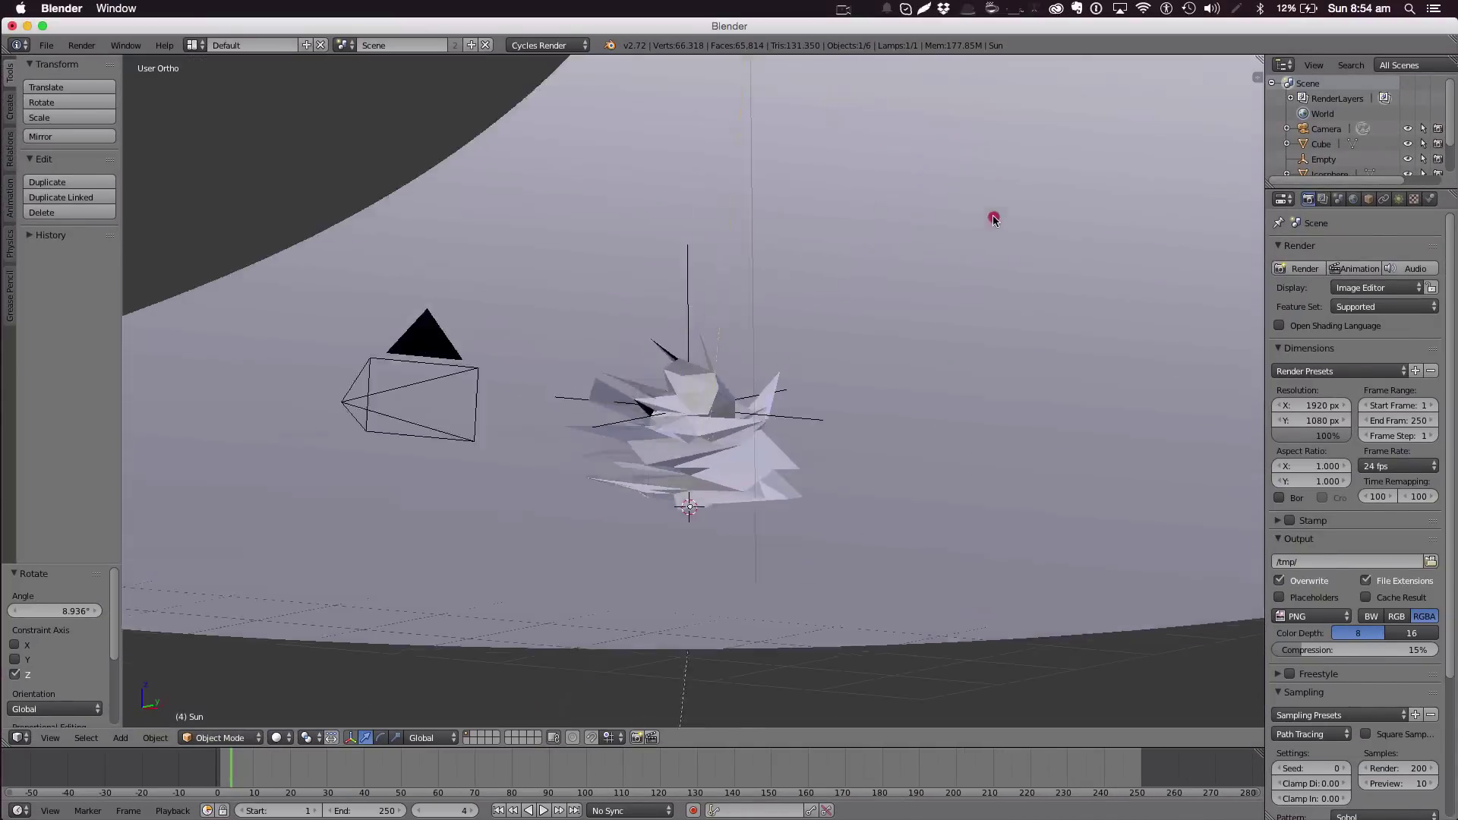
pyautogui.rightClick(991, 317)
pyautogui.scroll(4, 800, 383)
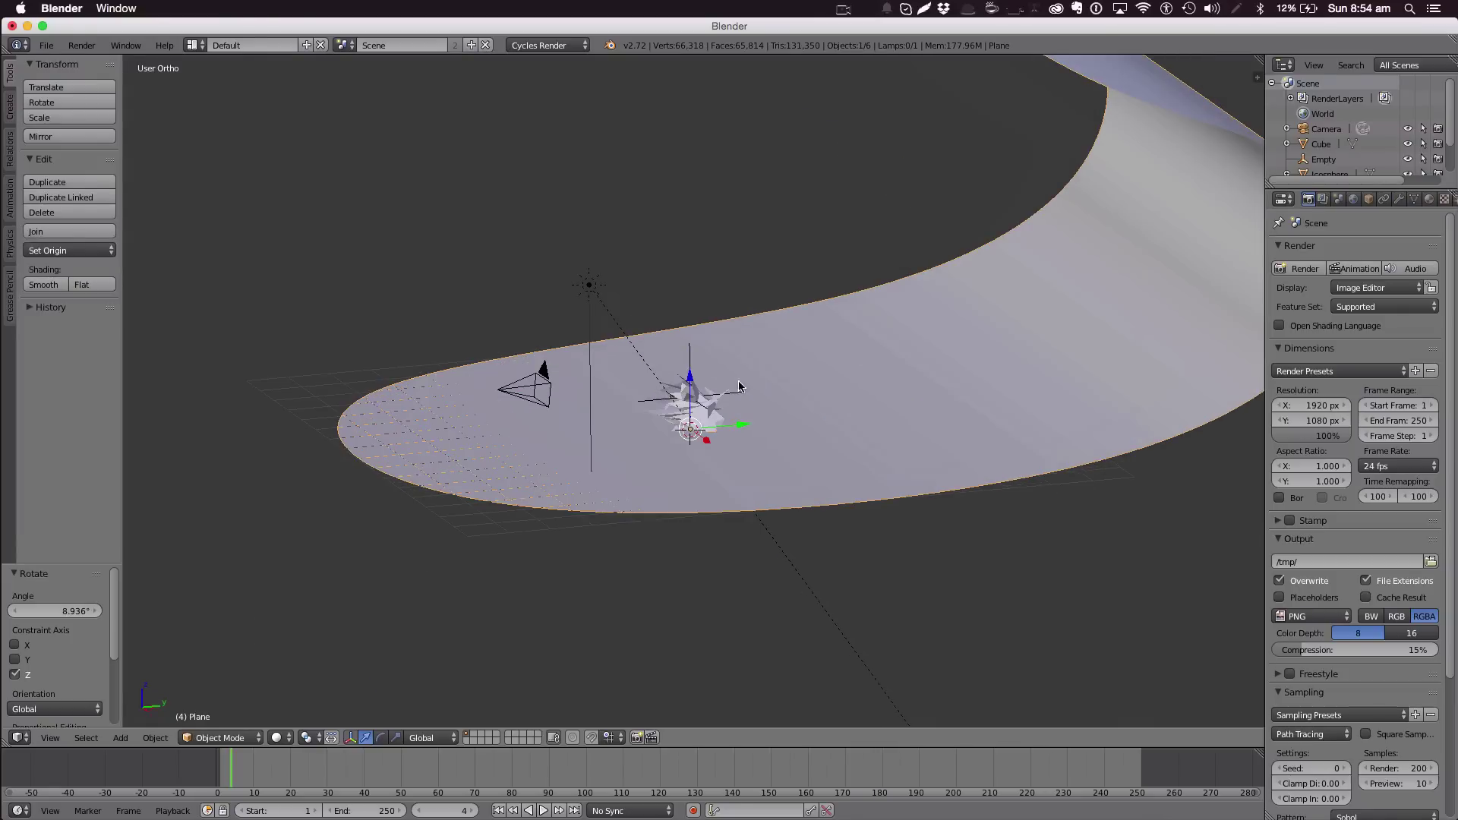
pyautogui.rightClick(703, 423)
pyautogui.moveTo(703, 424); pyautogui.dragTo(784, 403, button='middle')
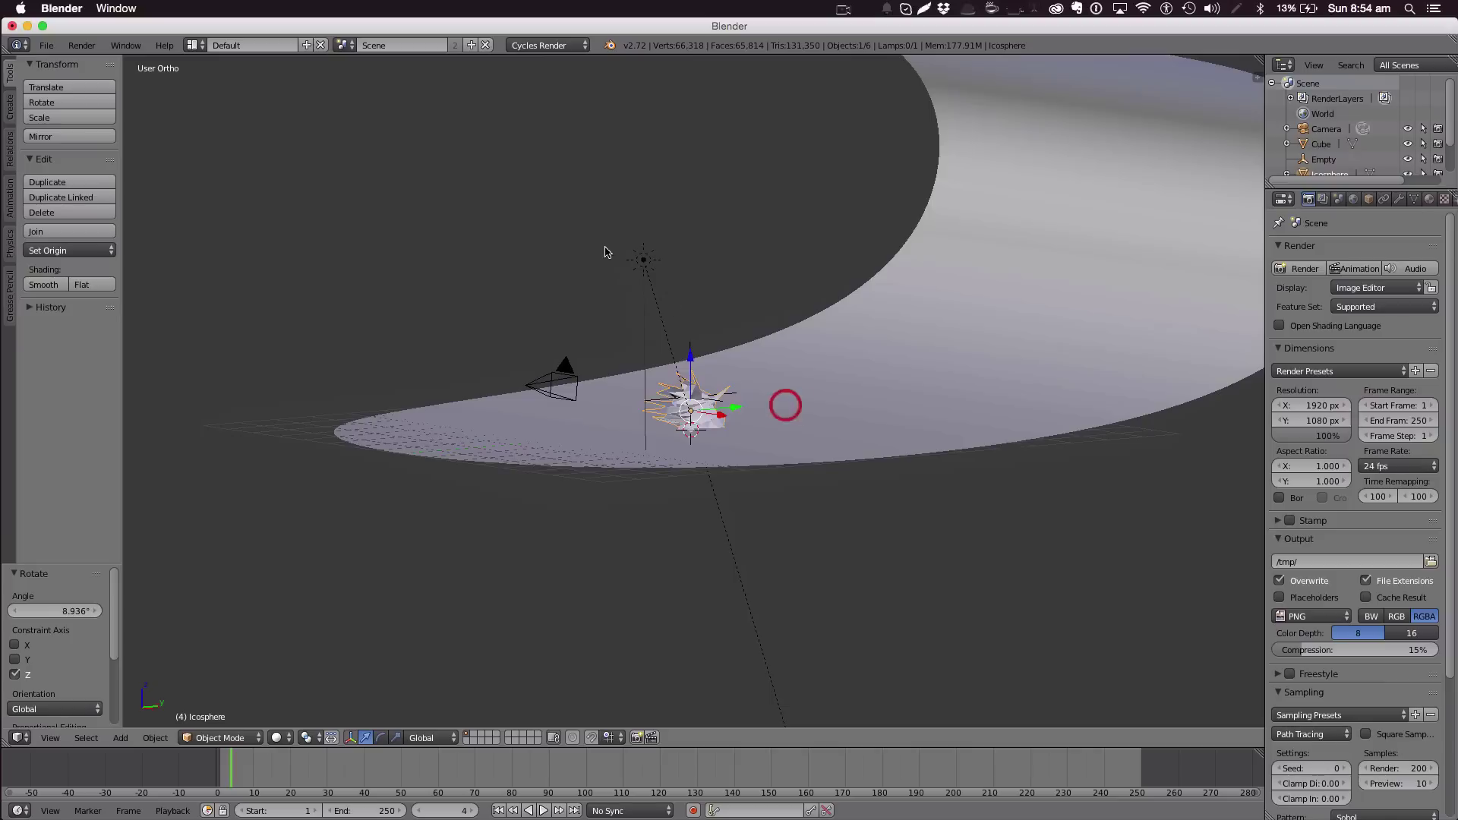
pyautogui.rightClick(643, 259)
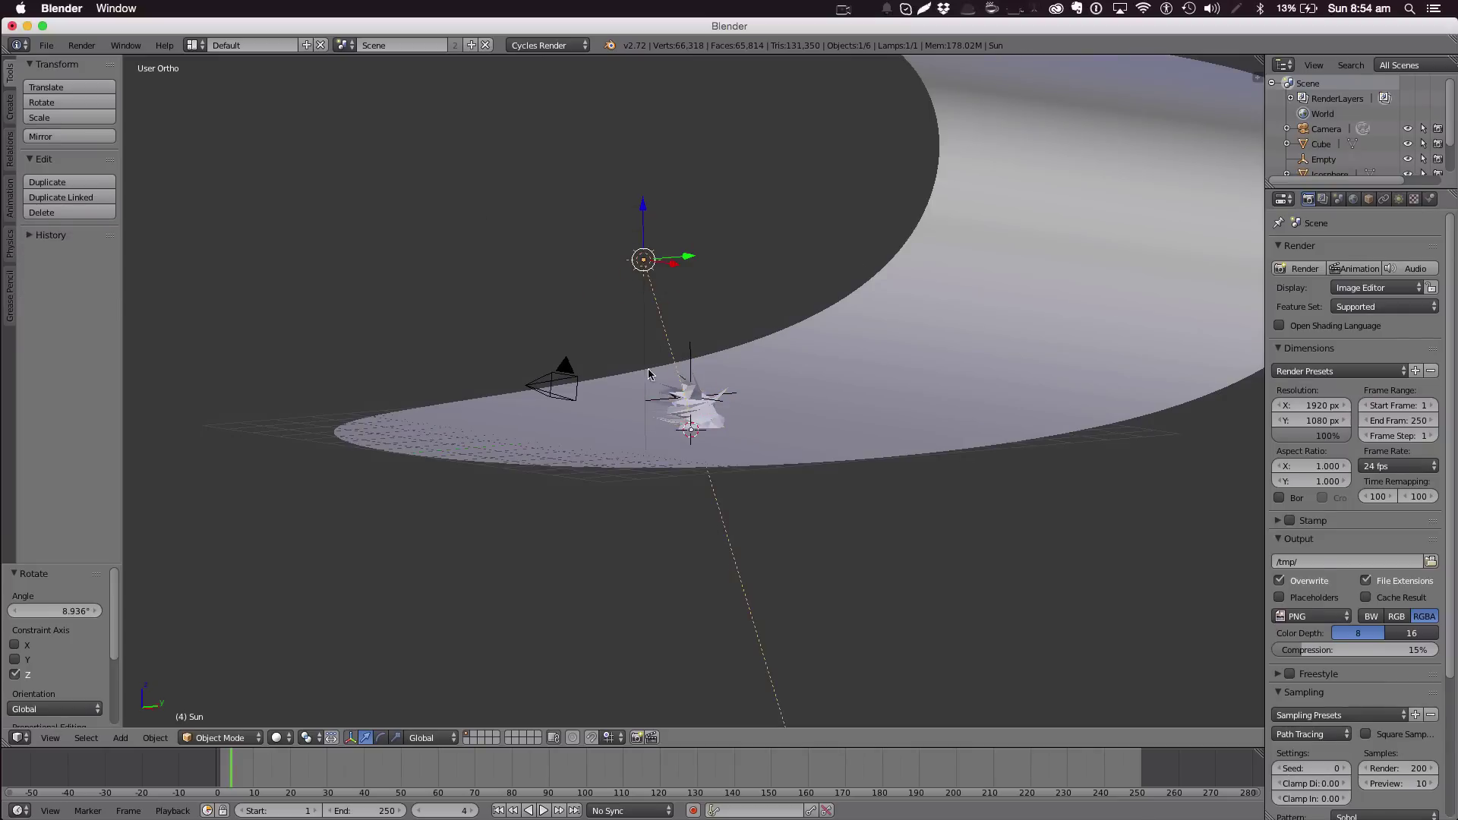
pyautogui.scroll(-3, 1306, 141)
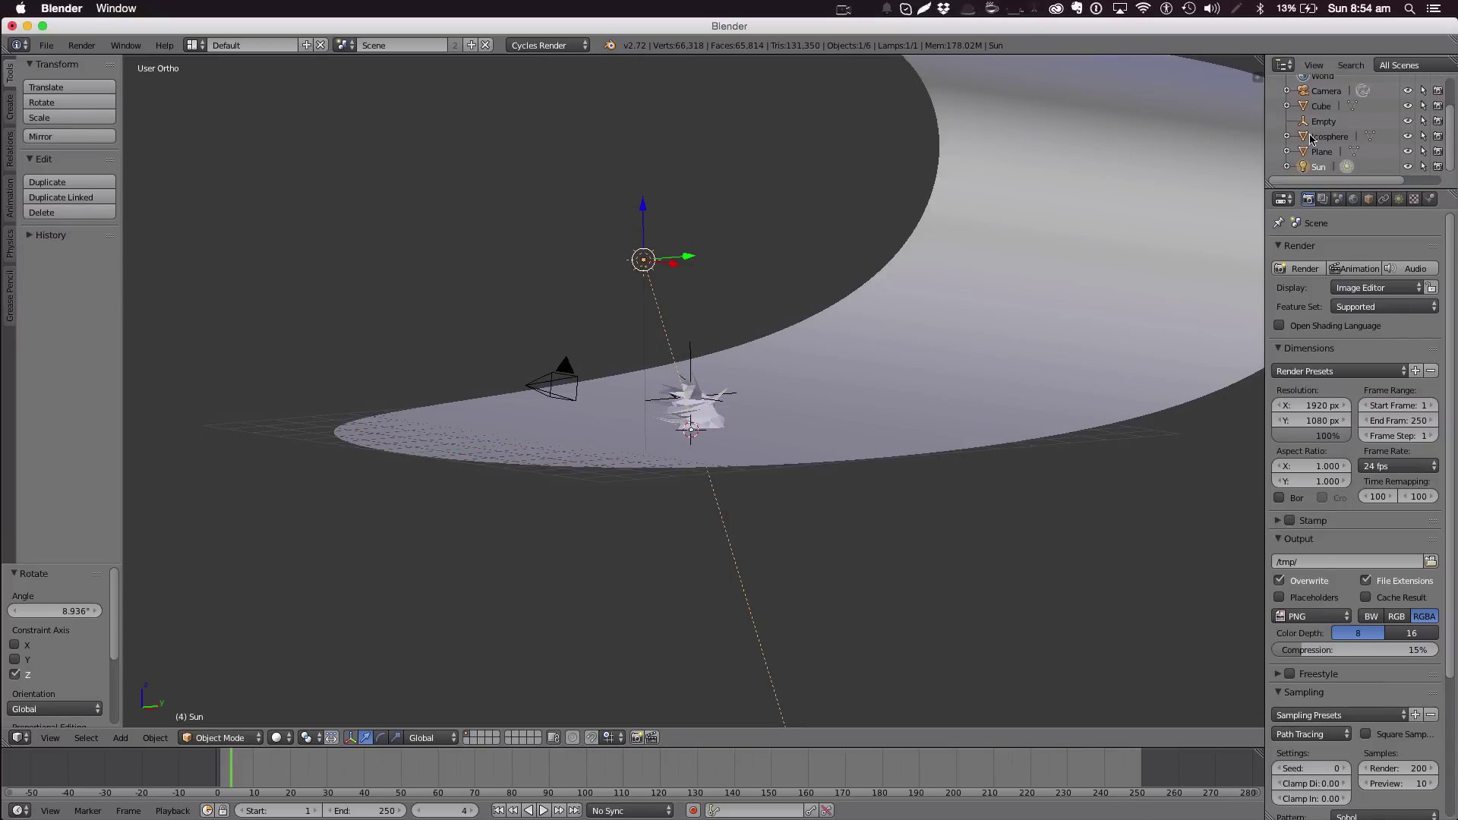
pyautogui.scroll(4, 735, 297)
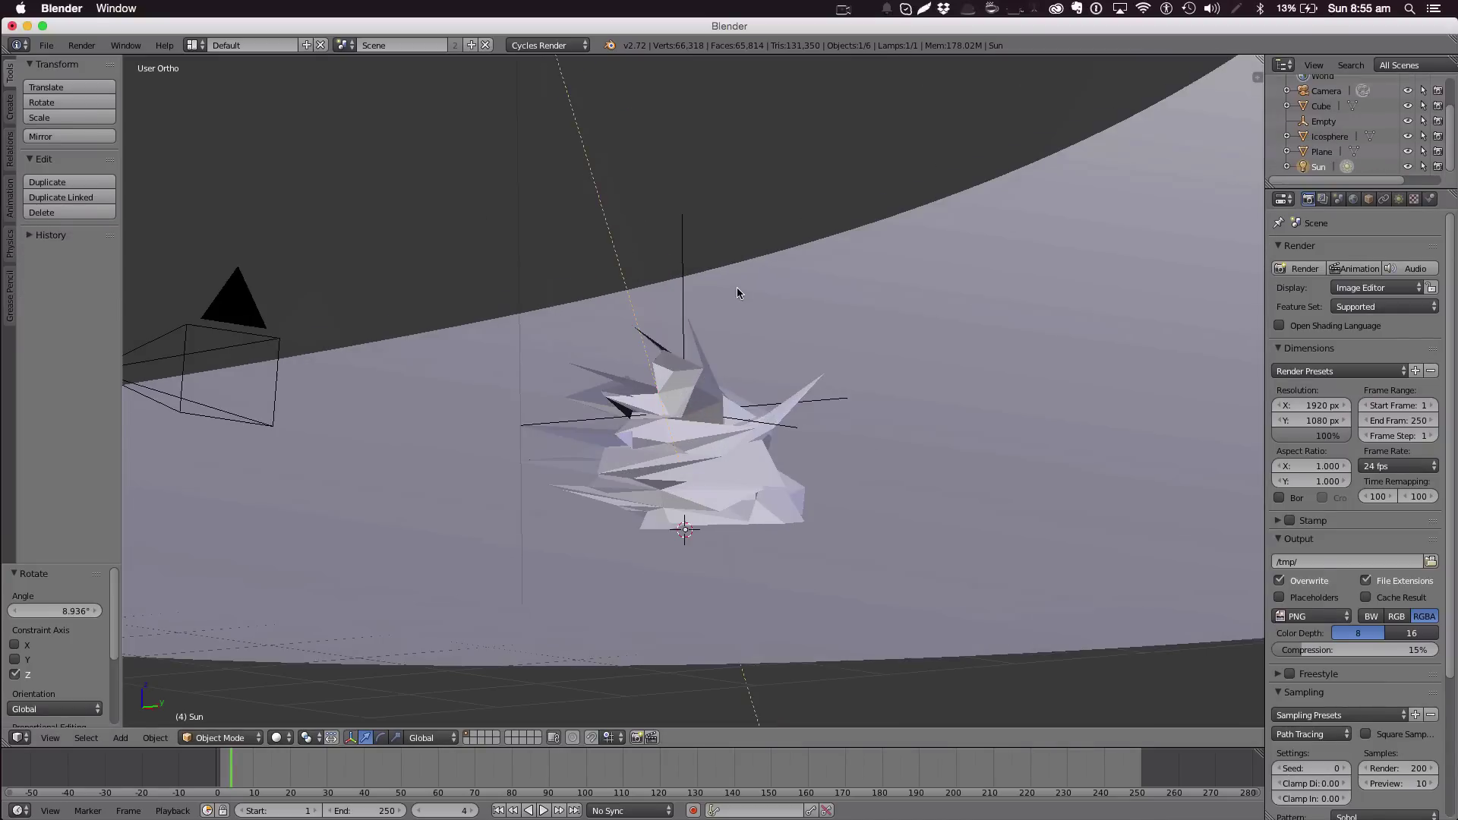
pyautogui.moveTo(738, 297); pyautogui.dragTo(927, 286, button='middle')
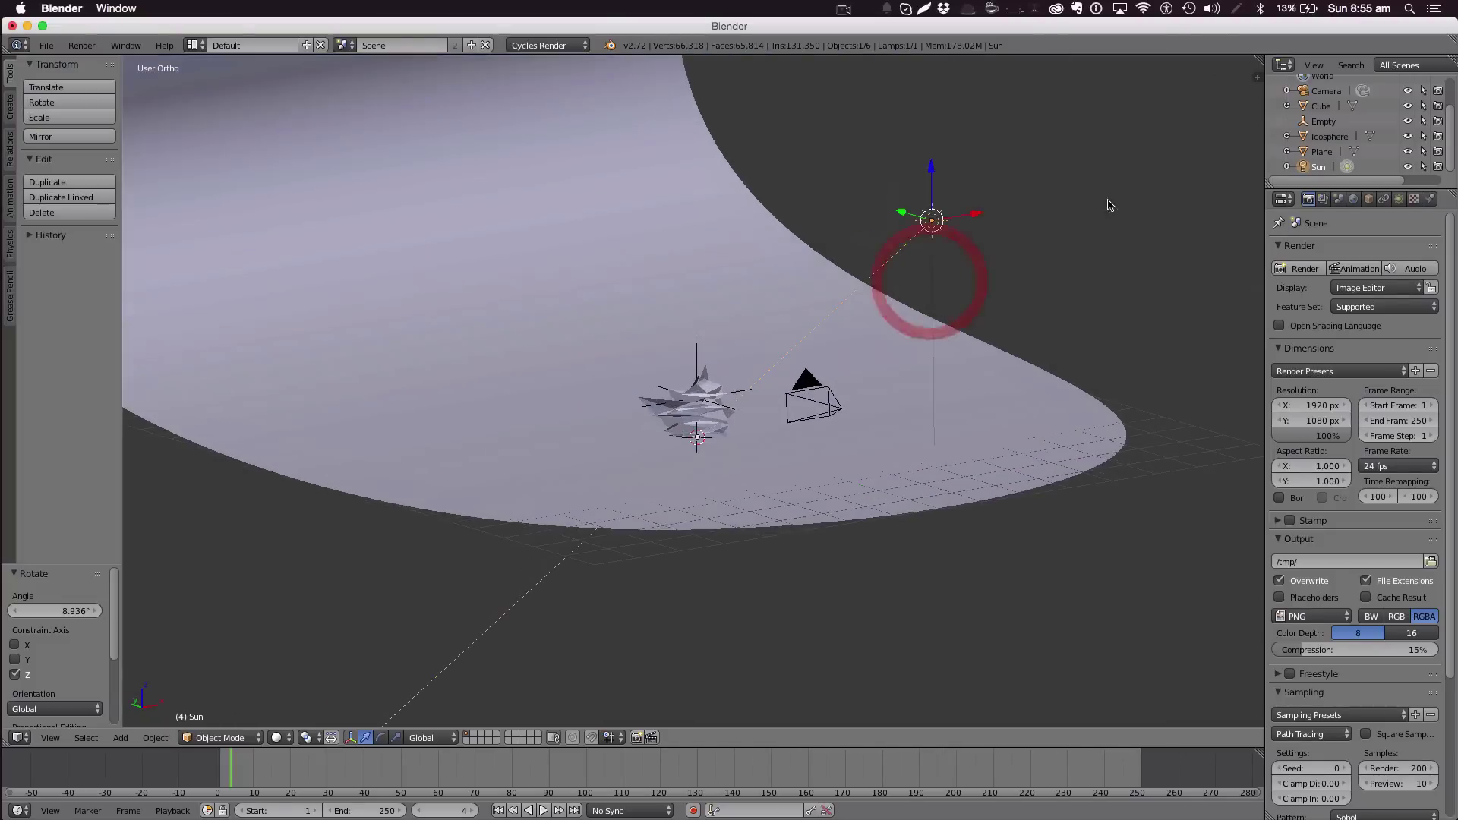
pyautogui.scroll(3, 1081, 247)
pyautogui.scroll(-2, 1086, 248)
pyautogui.moveTo(1086, 248); pyautogui.dragTo(911, 314, button='middle')
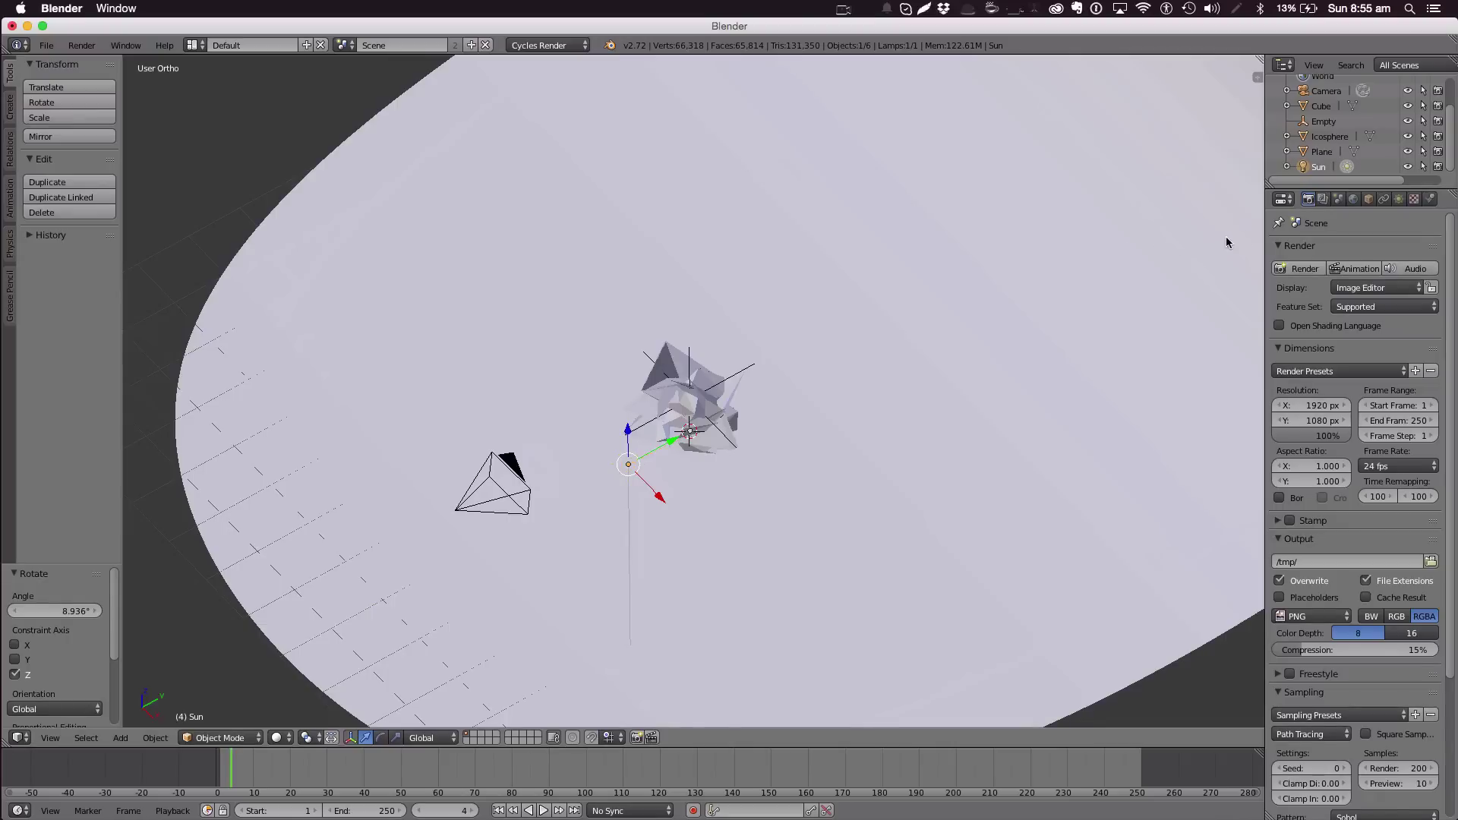
# Orbit to a low side view and set the Cycles render samples to 10
pyautogui.click(1399, 199)
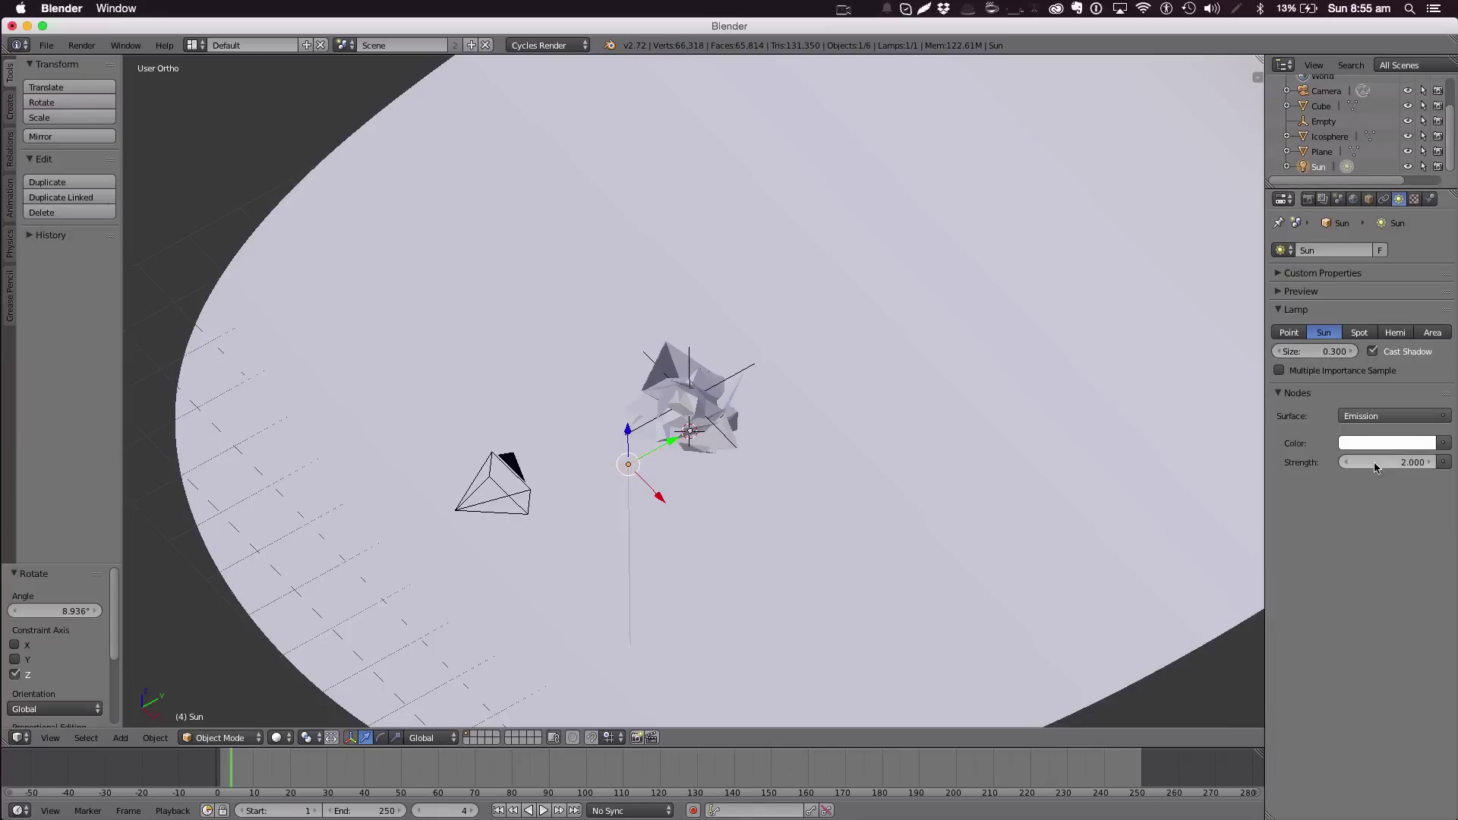
pyautogui.scroll(4, 662, 421)
pyautogui.moveTo(662, 422); pyautogui.dragTo(423, 367, button='middle')
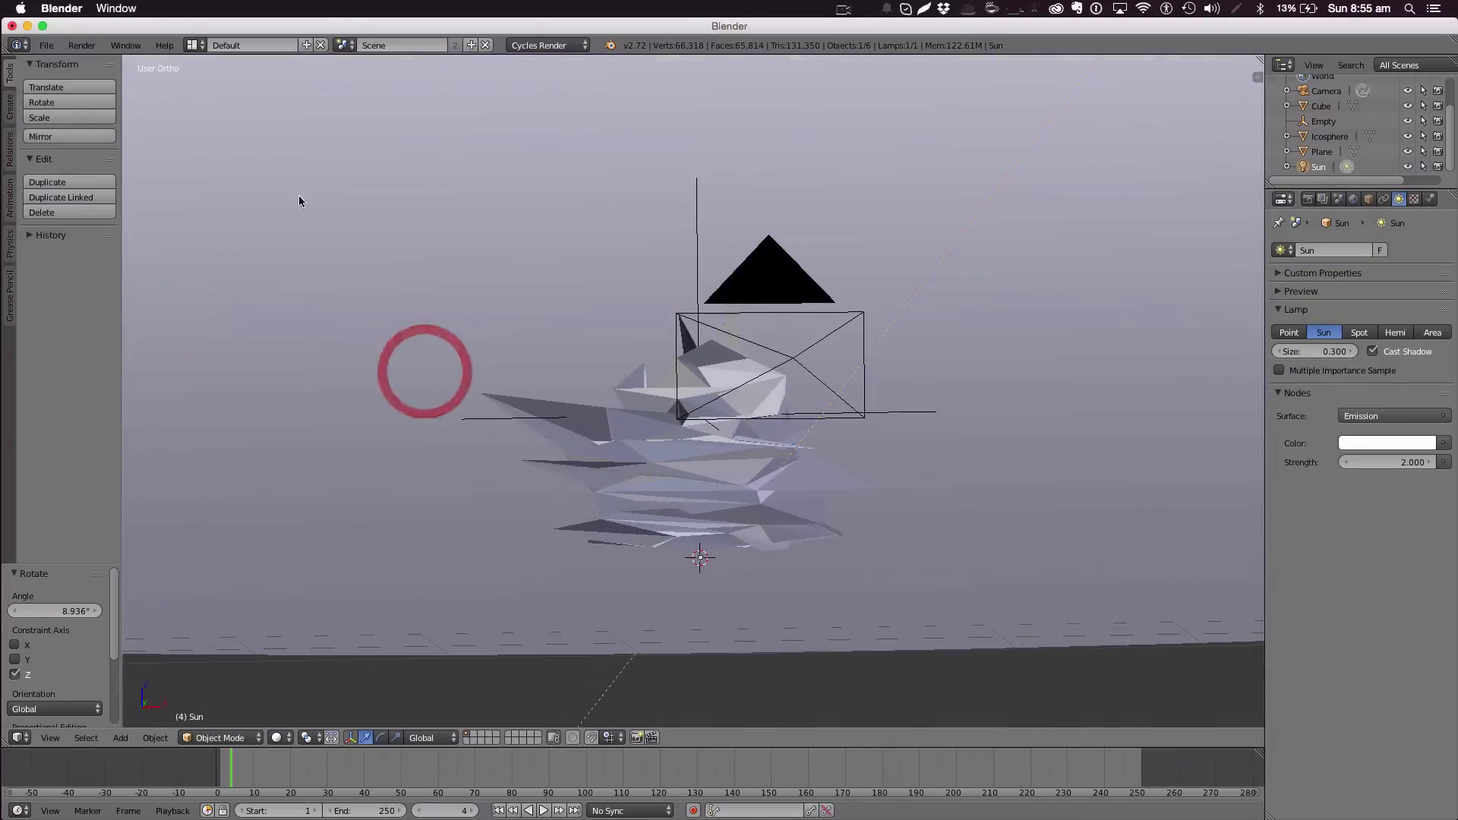
pyautogui.click(1308, 199)
pyautogui.scroll(-3, 1395, 667)
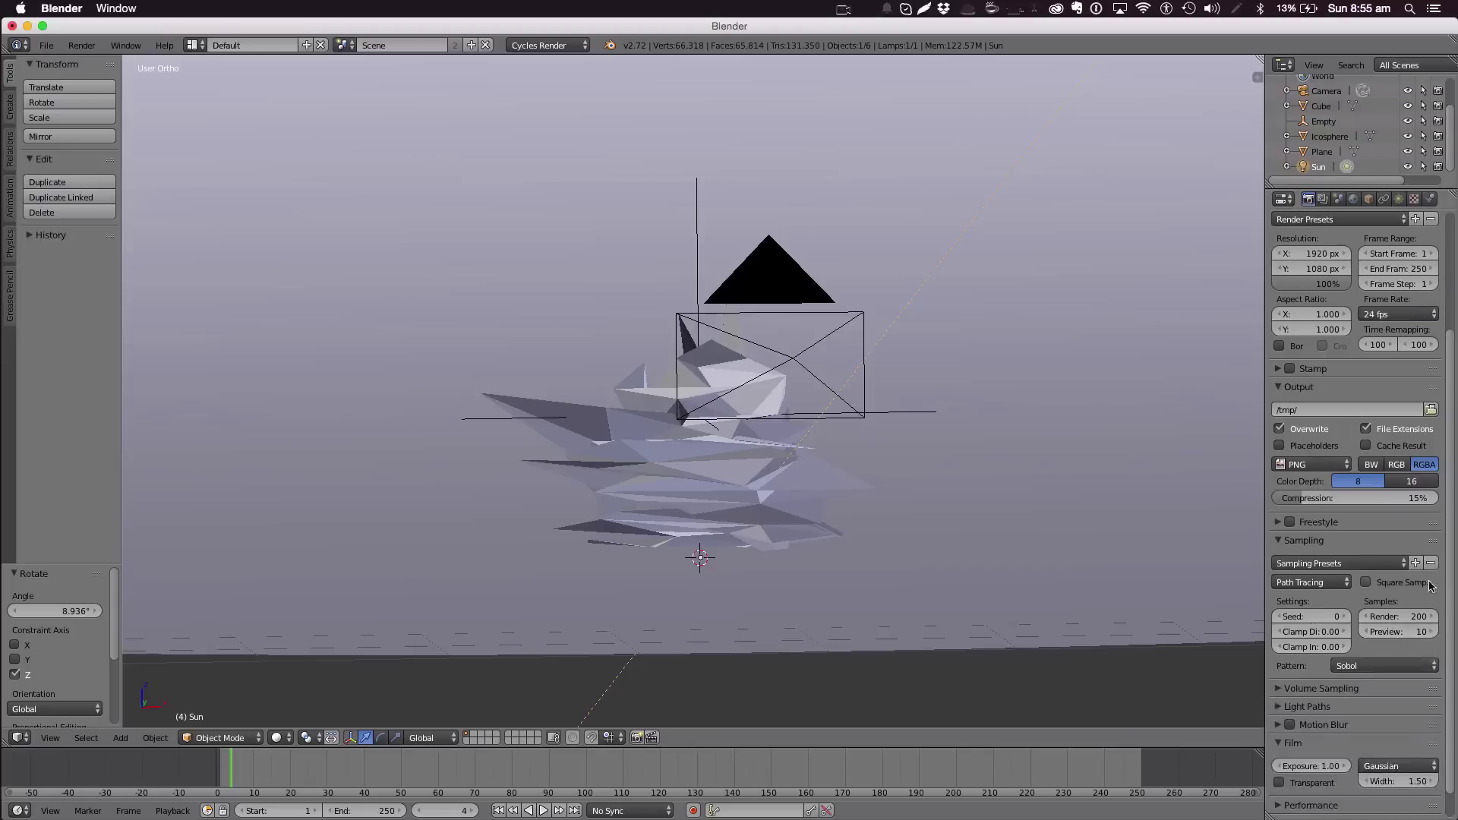
pyautogui.click(1409, 616)
pyautogui.write('10')
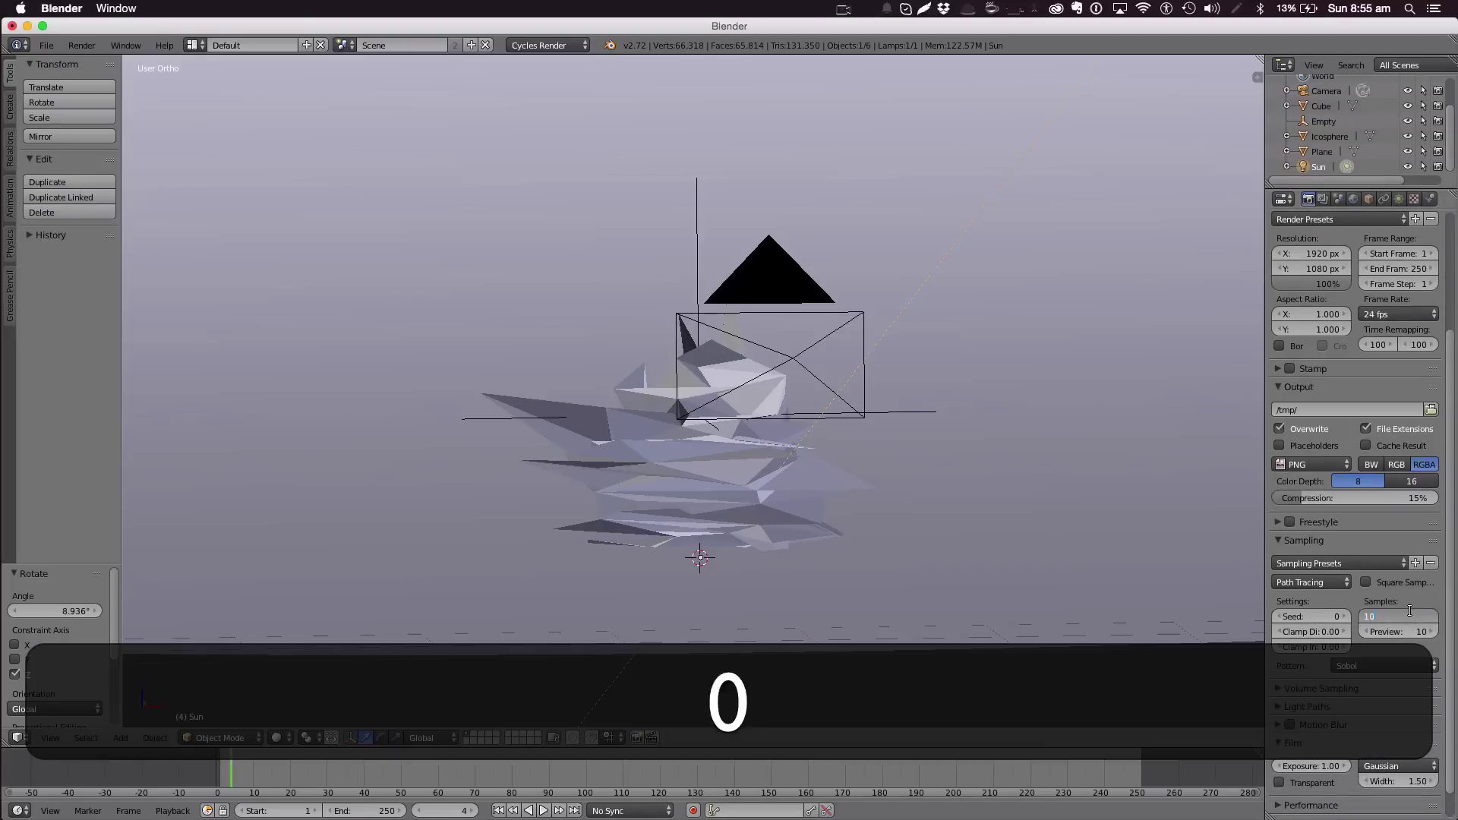
pyautogui.press('Return')
# Set the Sun lamp's light colour to red, then return to the render settings
pyautogui.scroll(5, 1334, 221)
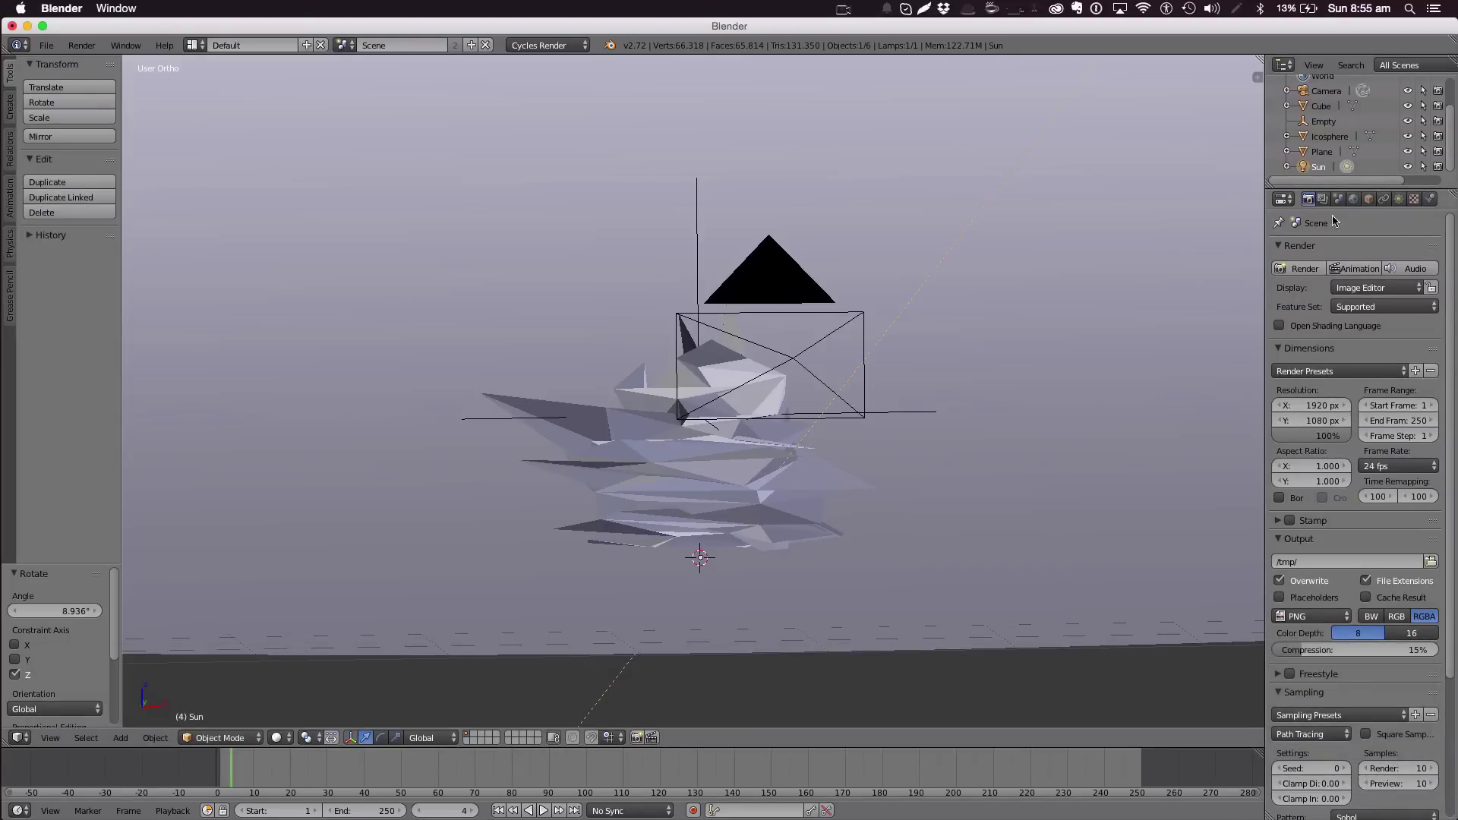
pyautogui.click(1401, 198)
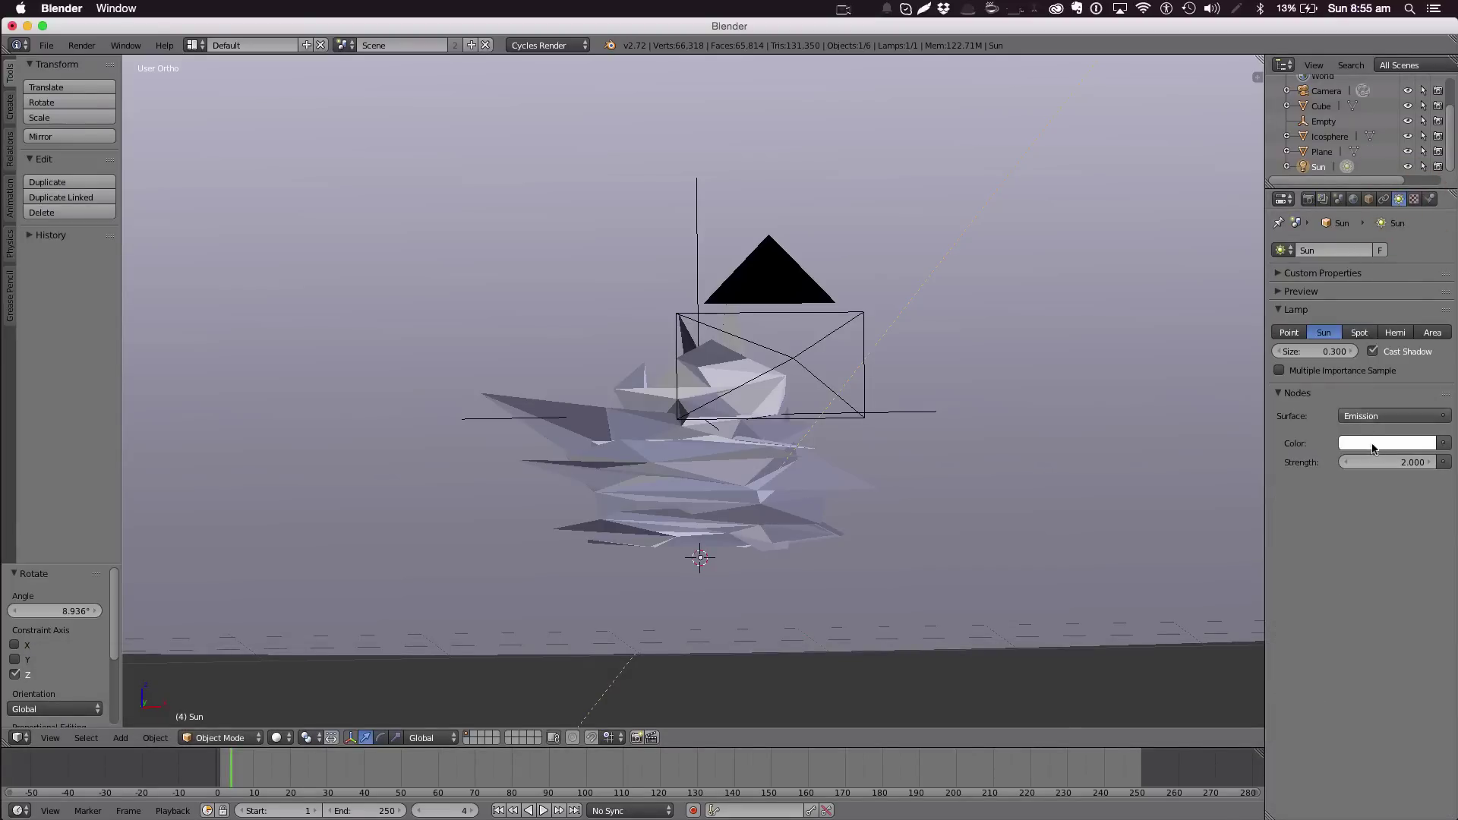
pyautogui.click(1359, 440)
pyautogui.click(1353, 321)
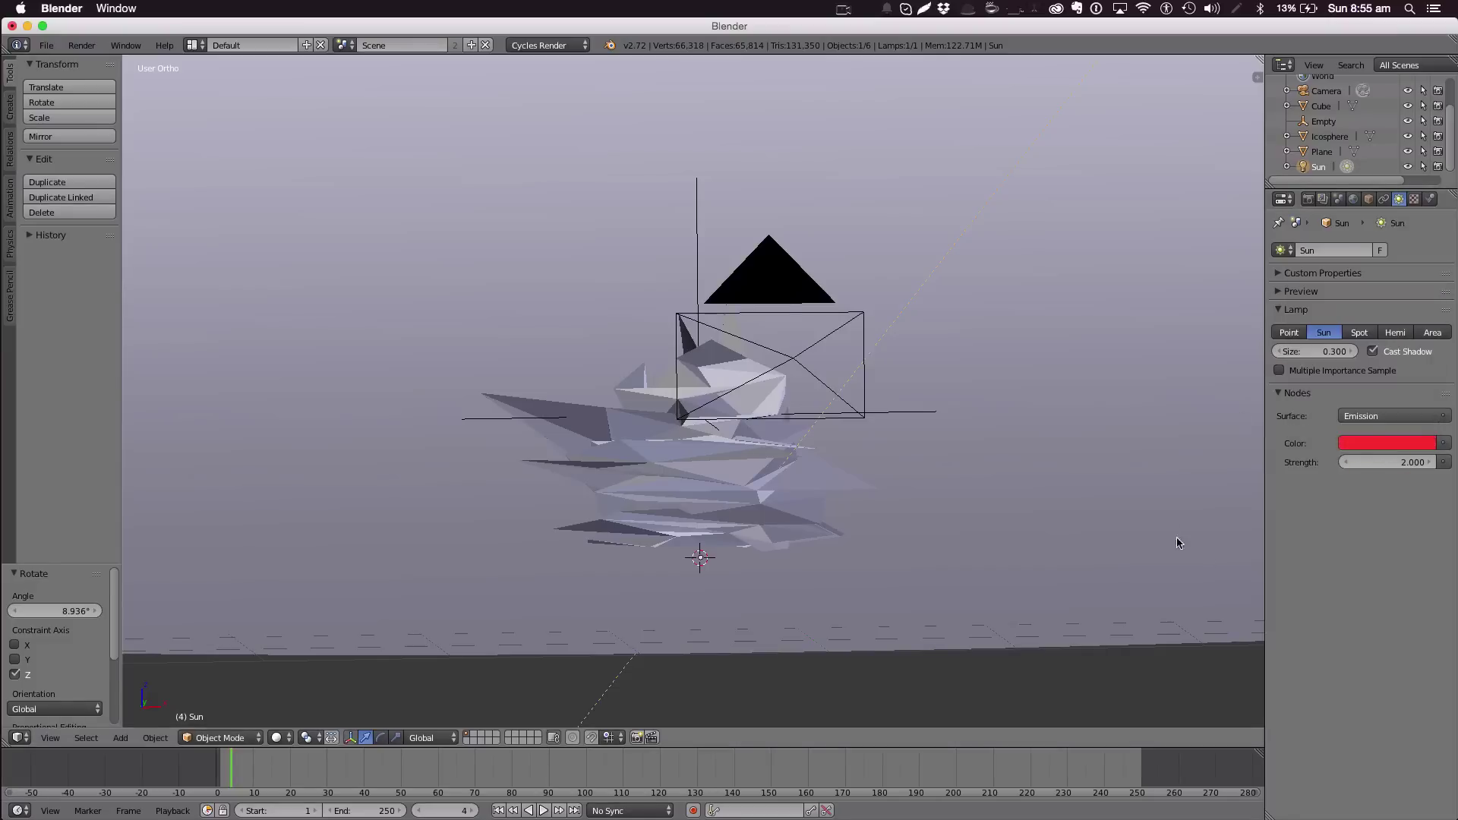
pyautogui.click(1308, 198)
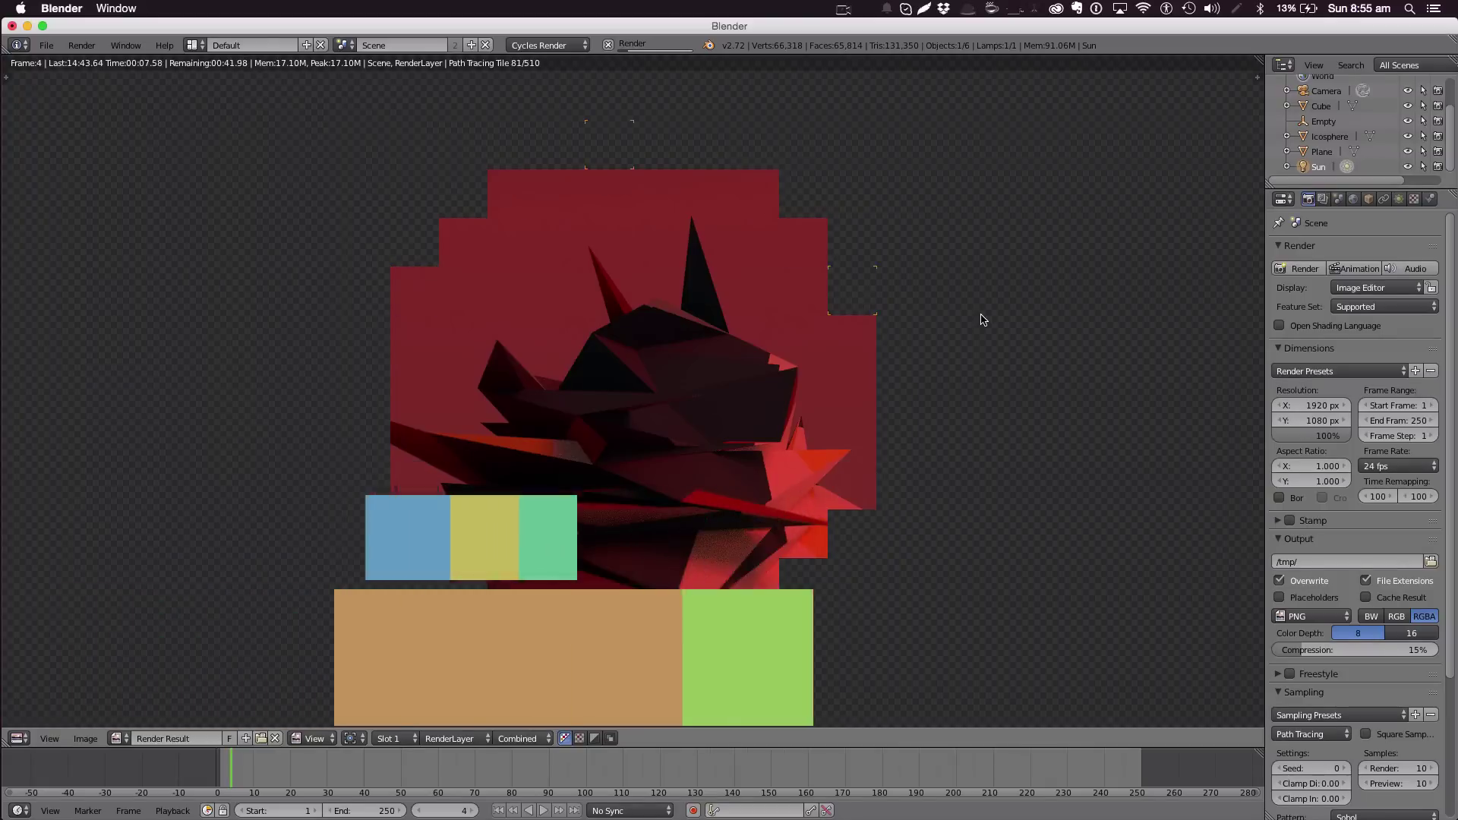
pyautogui.click(1003, 296)
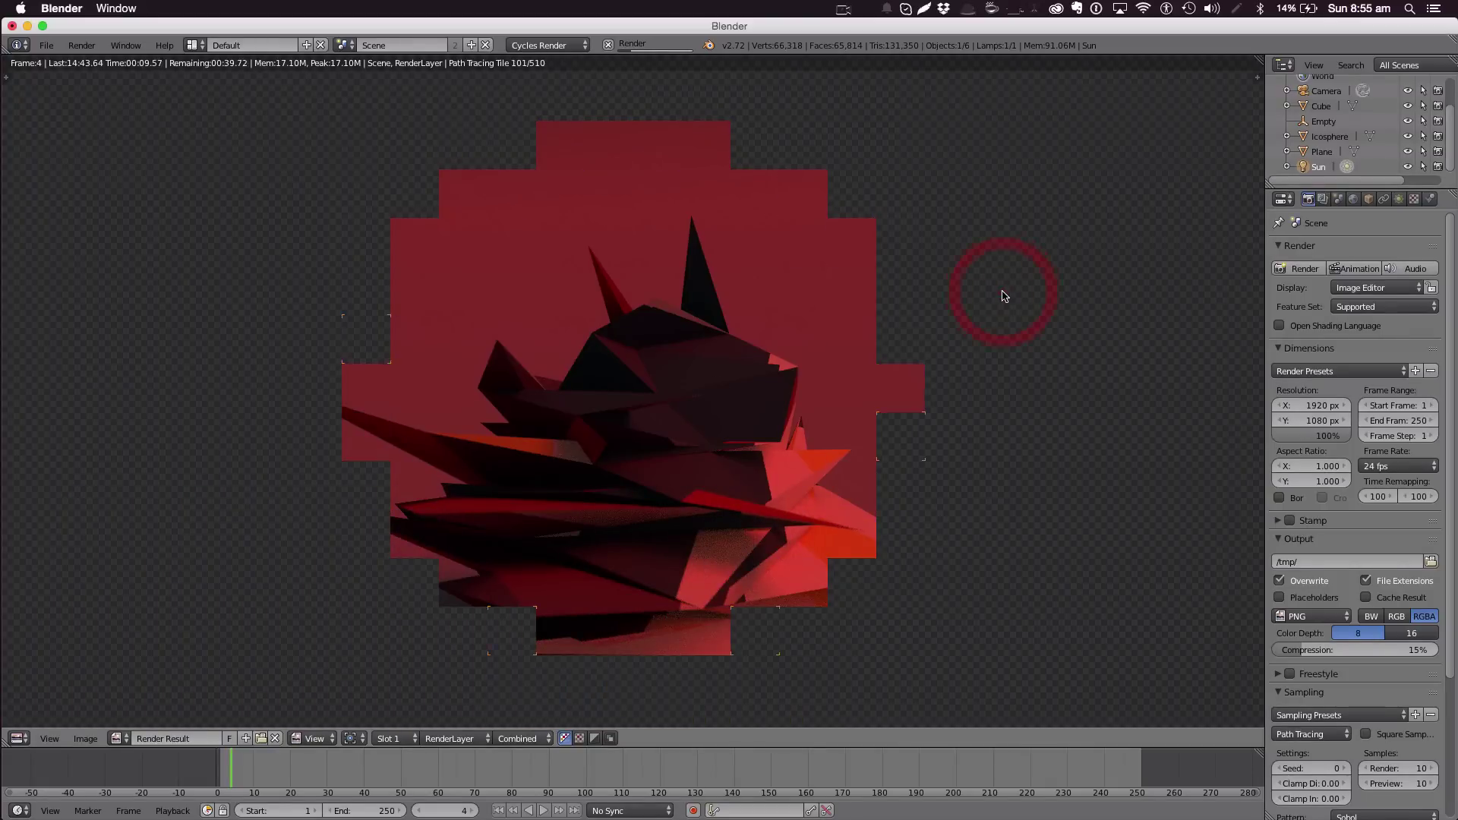
pyautogui.press('Escape')
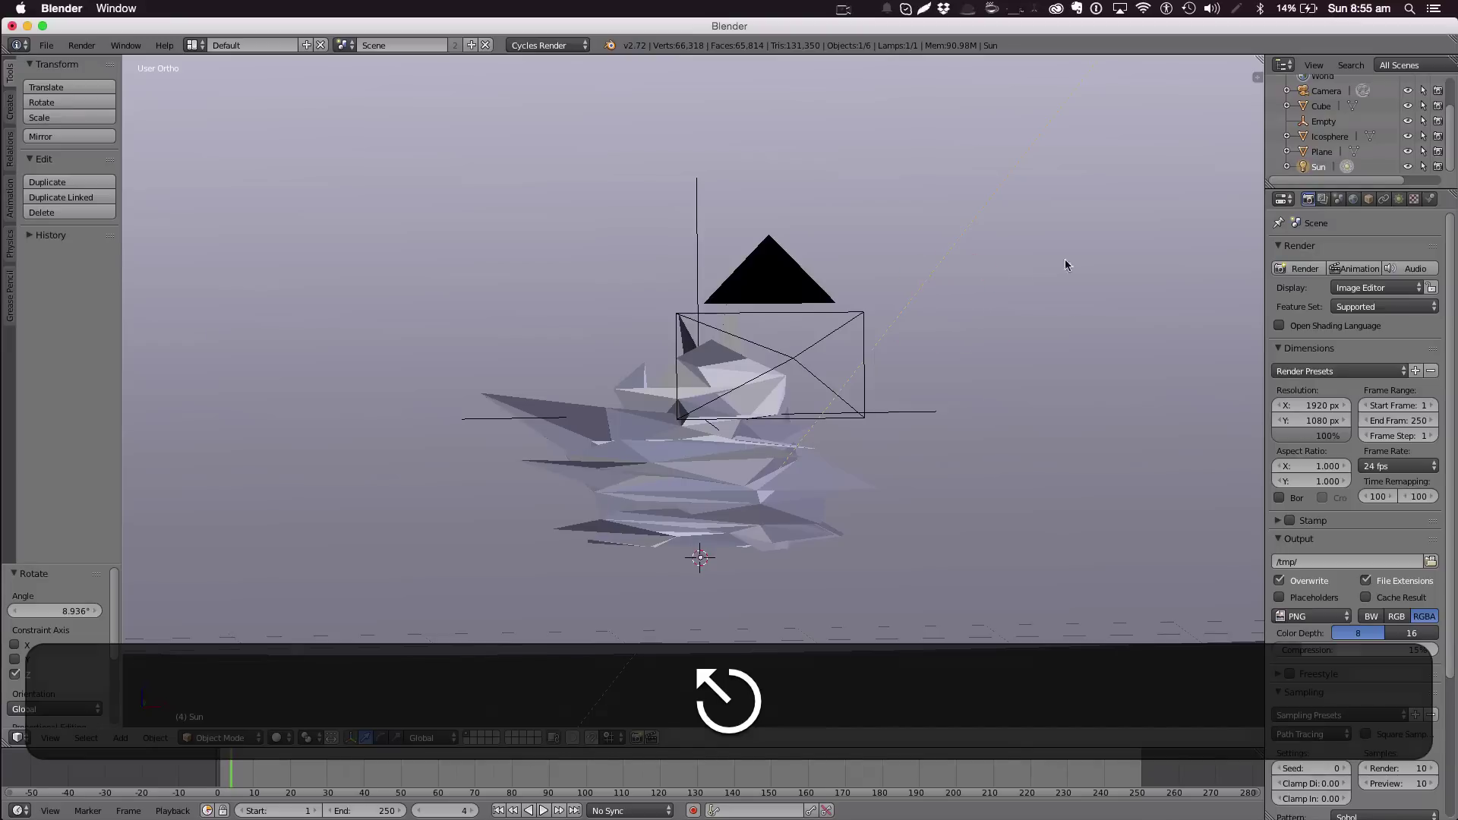
# Set the Sun lamp colour's green and blue RGB values to 1, making it white
pyautogui.click(1398, 199)
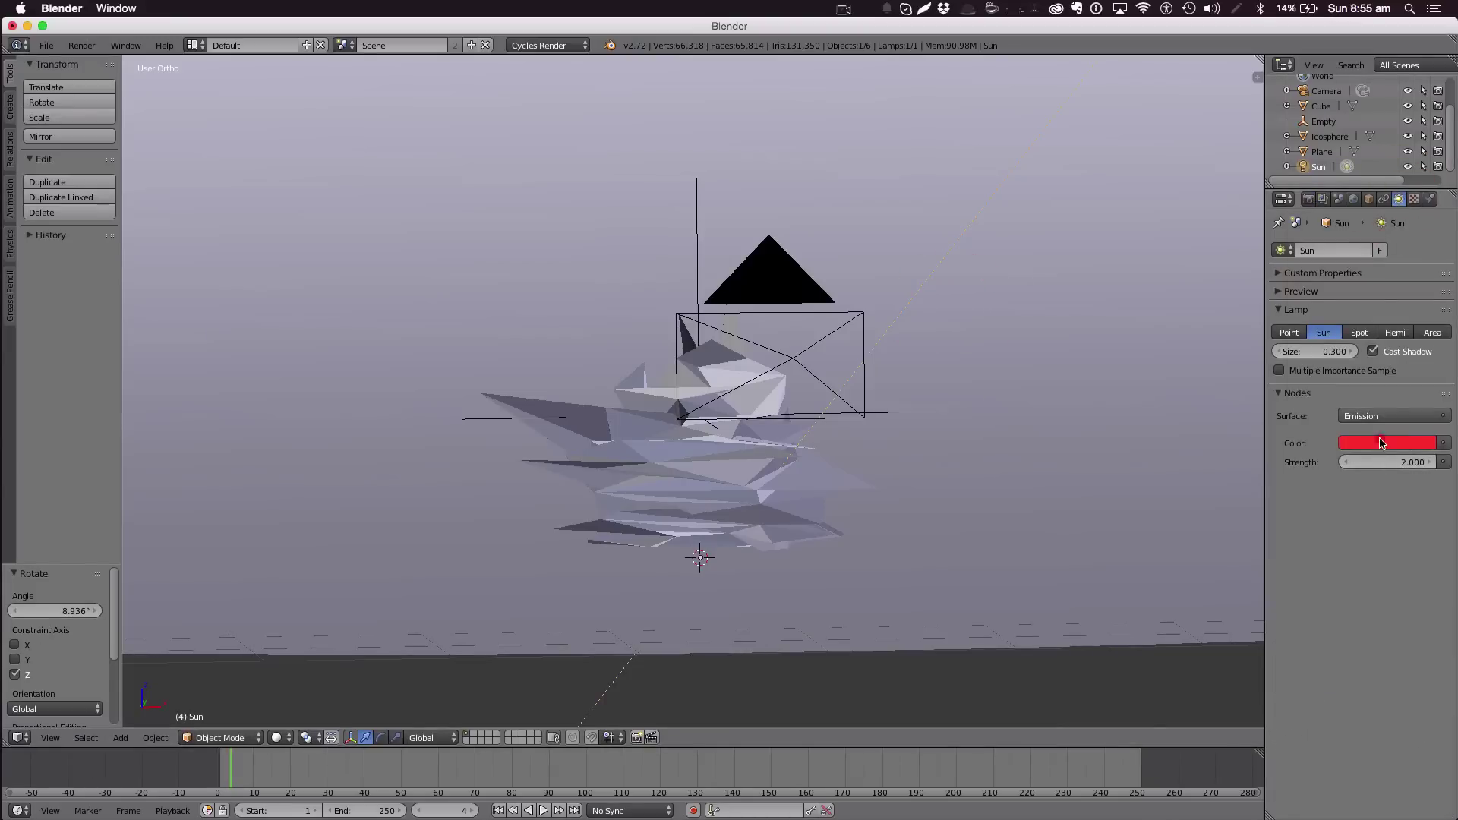
pyautogui.click(1380, 443)
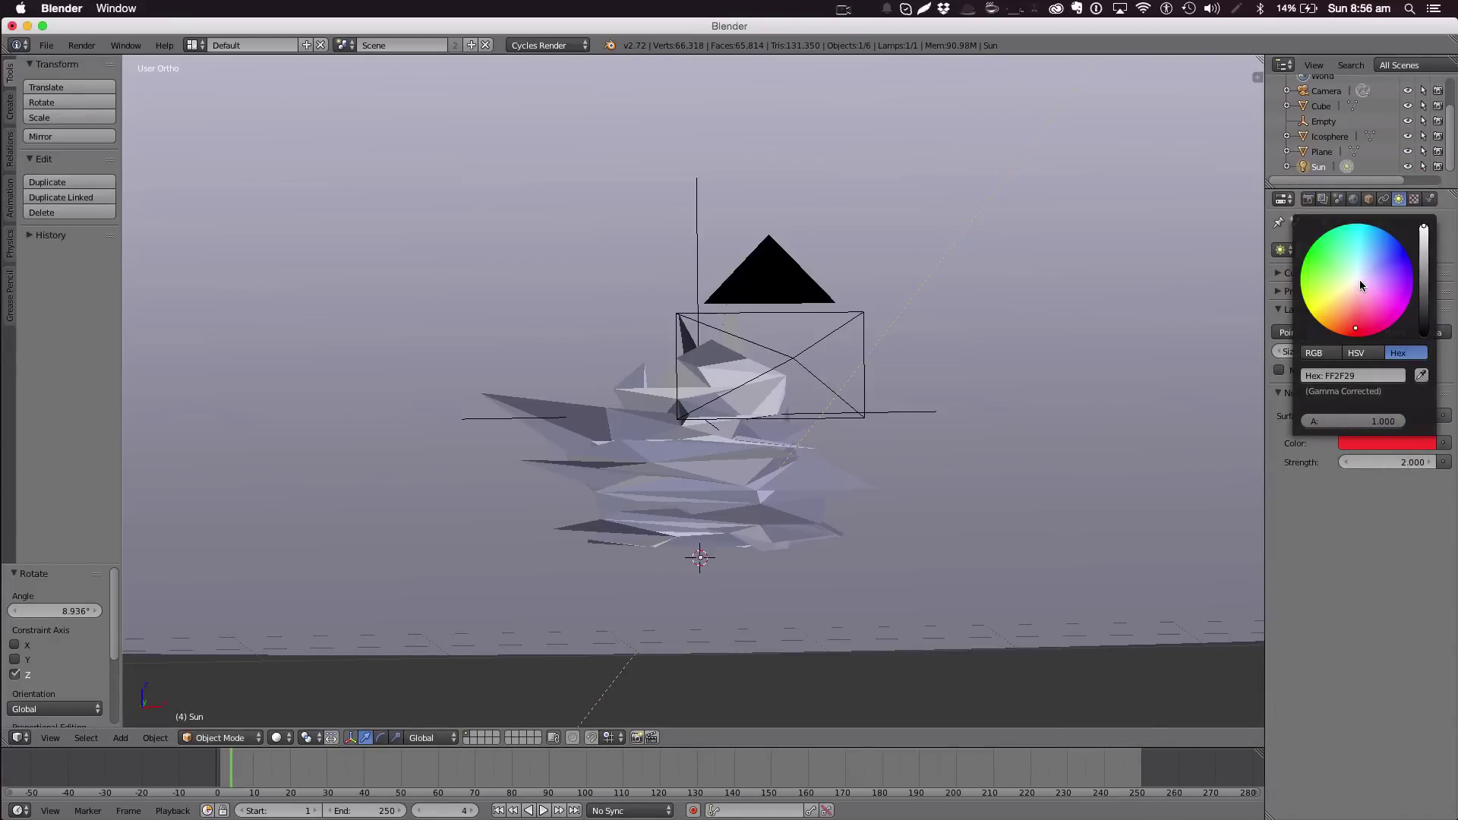
pyautogui.click(1321, 352)
pyautogui.click(1314, 390)
pyautogui.write('1')
pyautogui.press('Return')
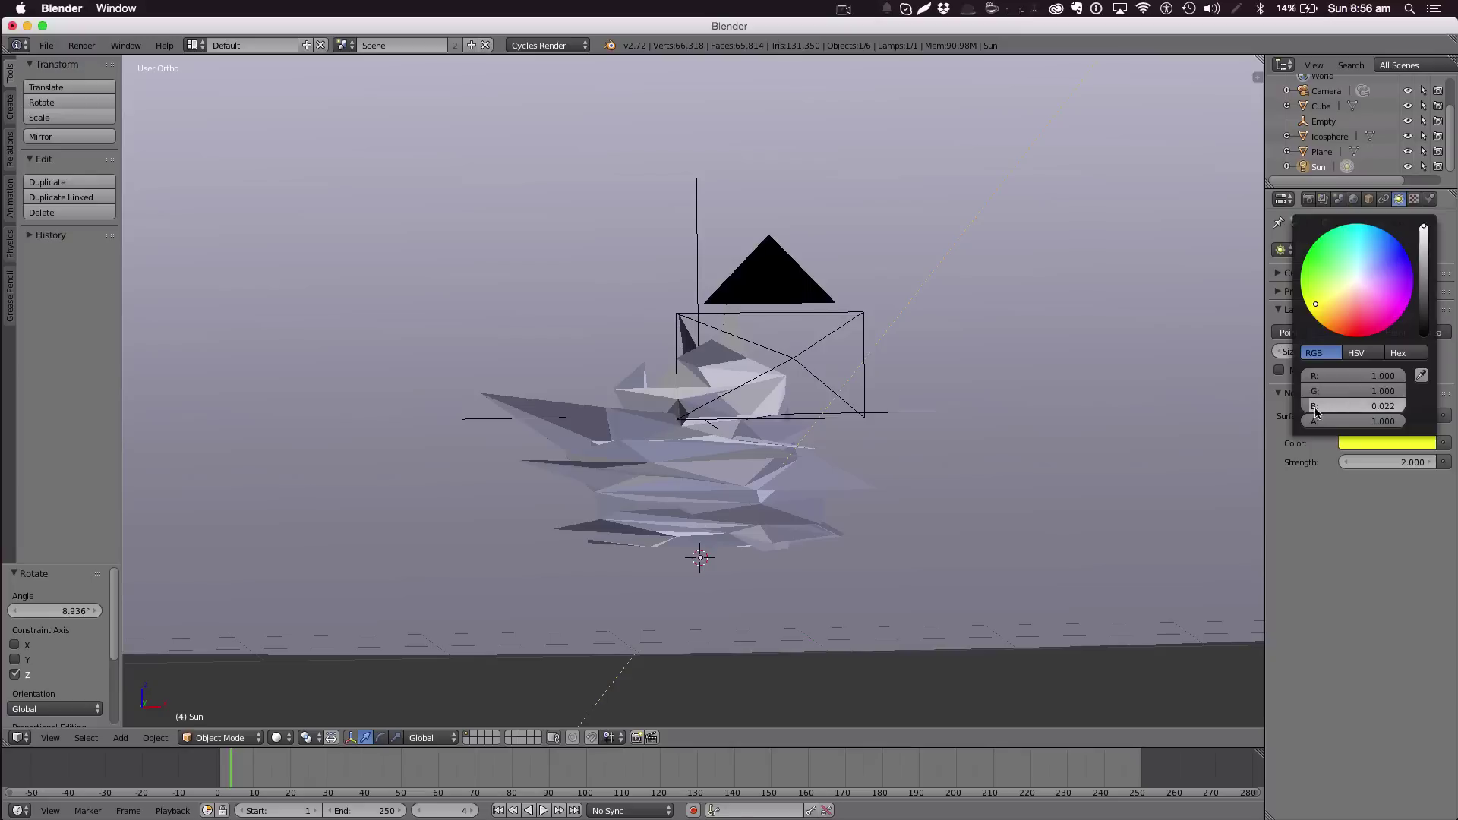
pyautogui.click(1316, 408)
pyautogui.write('1')
pyautogui.press('Return')
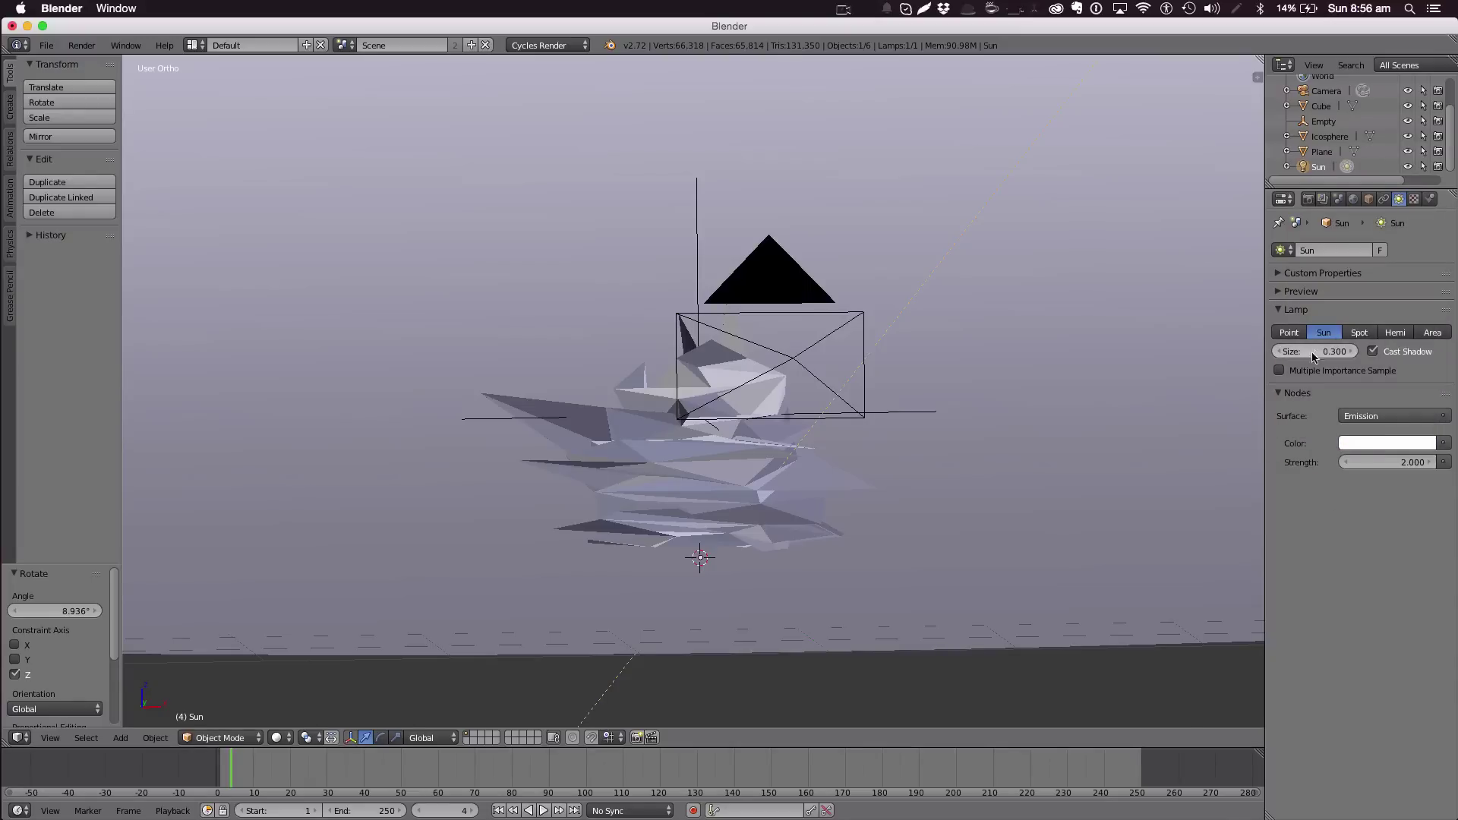
# Orbit the view to bring the Sun lamp into view and show the render settings
pyautogui.scroll(-2, 1155, 276)
pyautogui.moveTo(1155, 276); pyautogui.dragTo(1139, 338, button='middle')
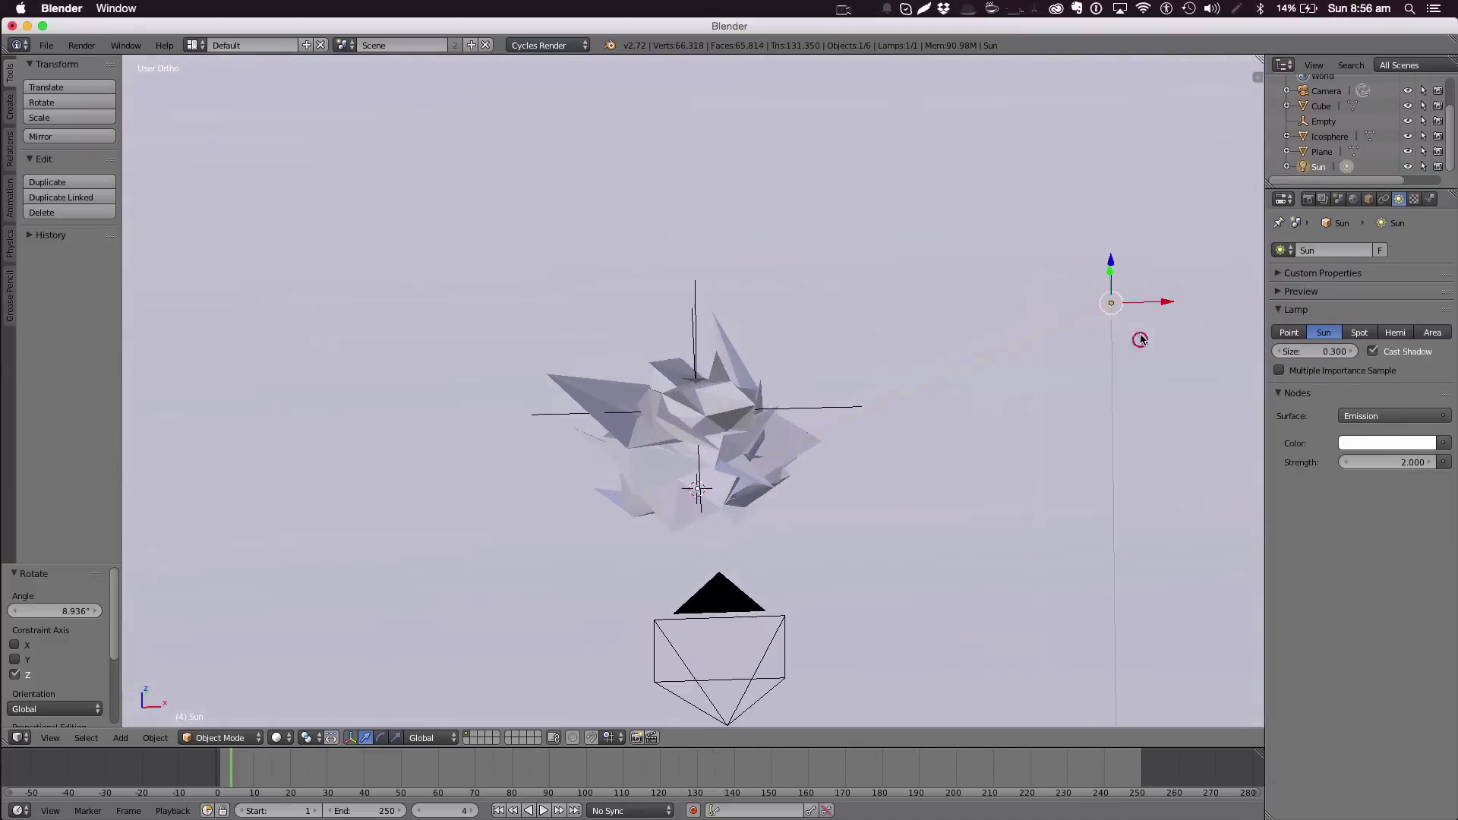
pyautogui.click(1307, 200)
pyautogui.click(1313, 269)
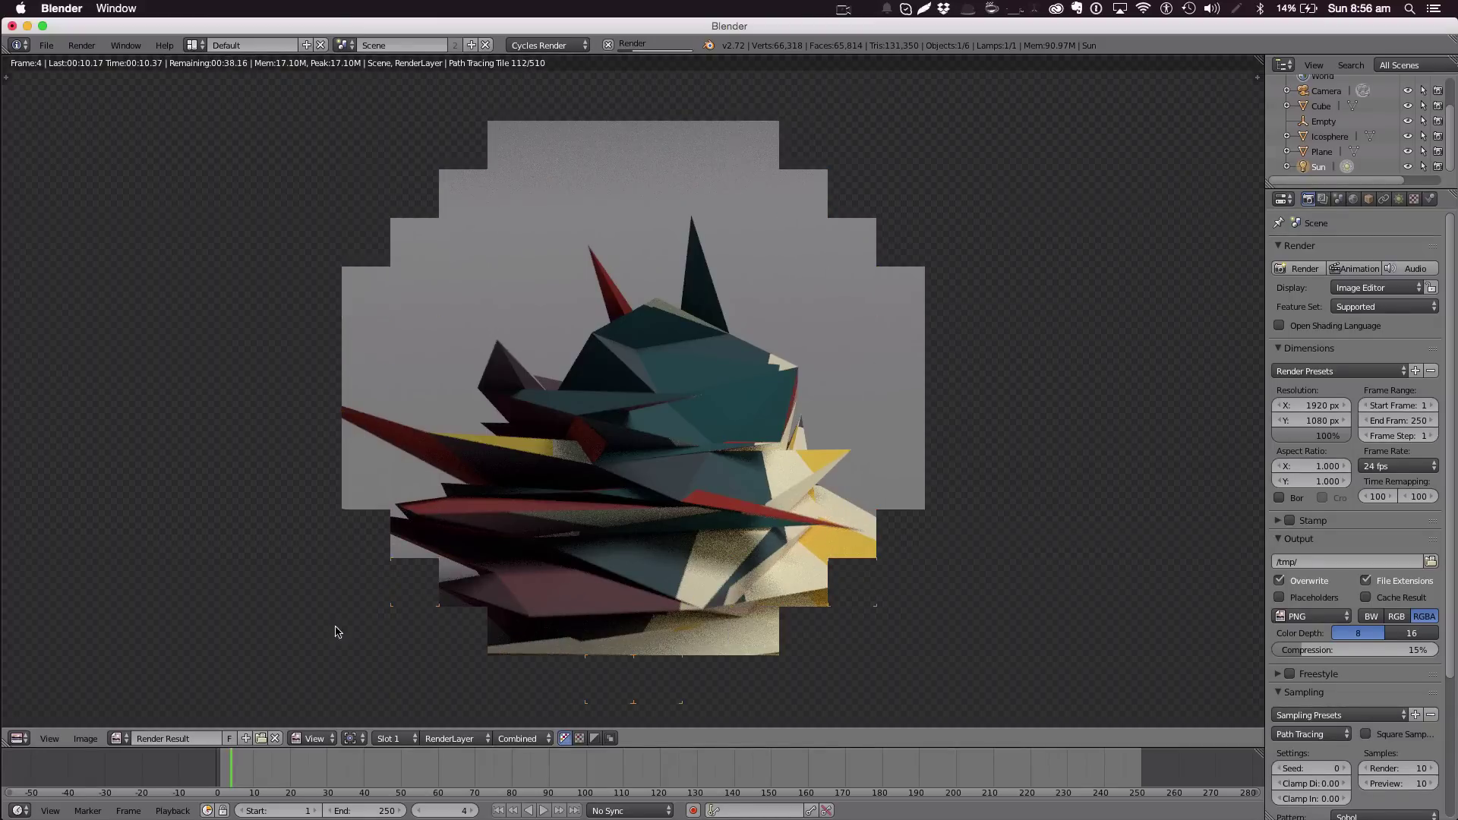
pyautogui.click(679, 492)
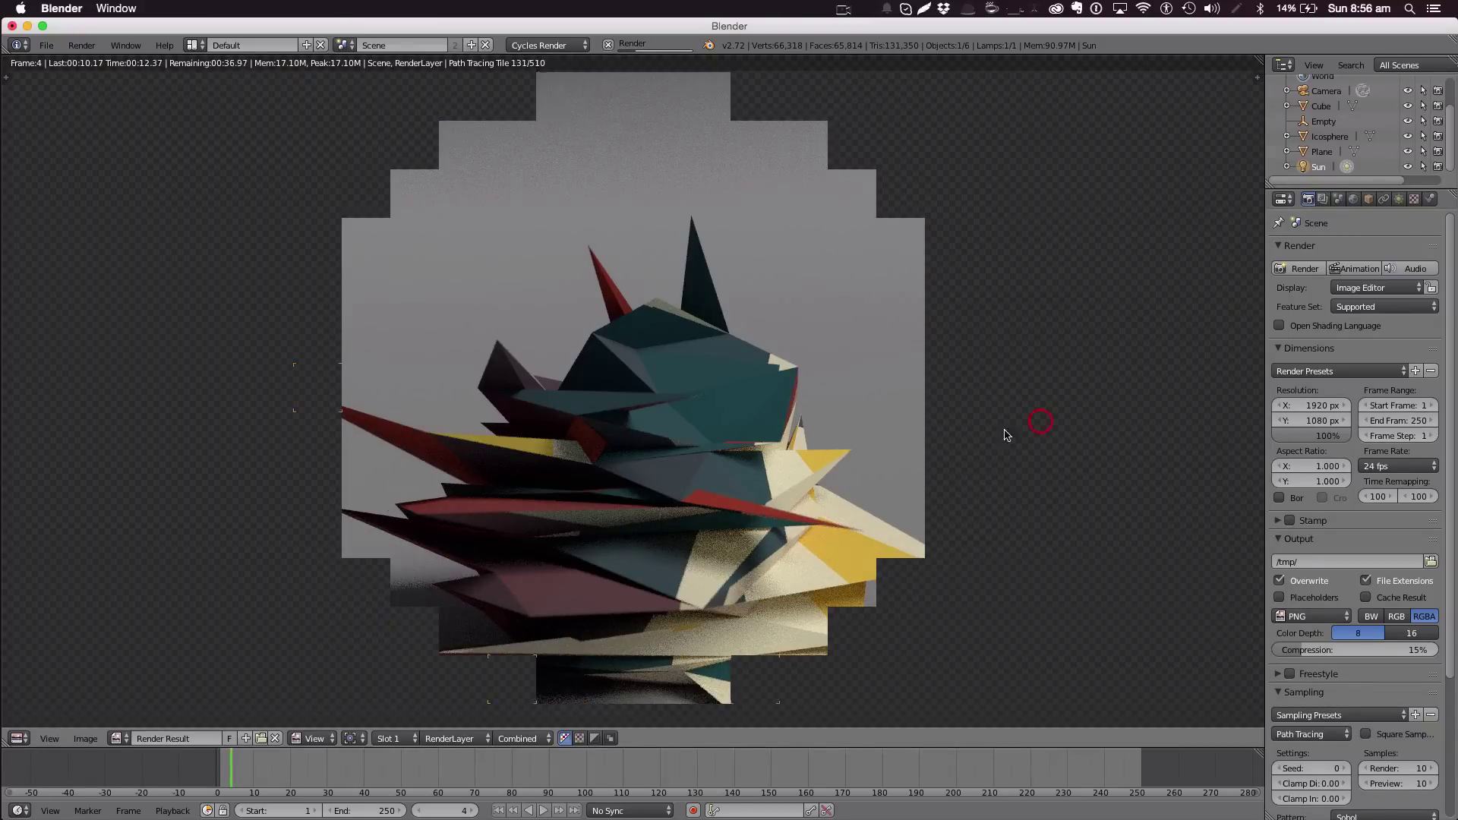
pyautogui.press('Escape')
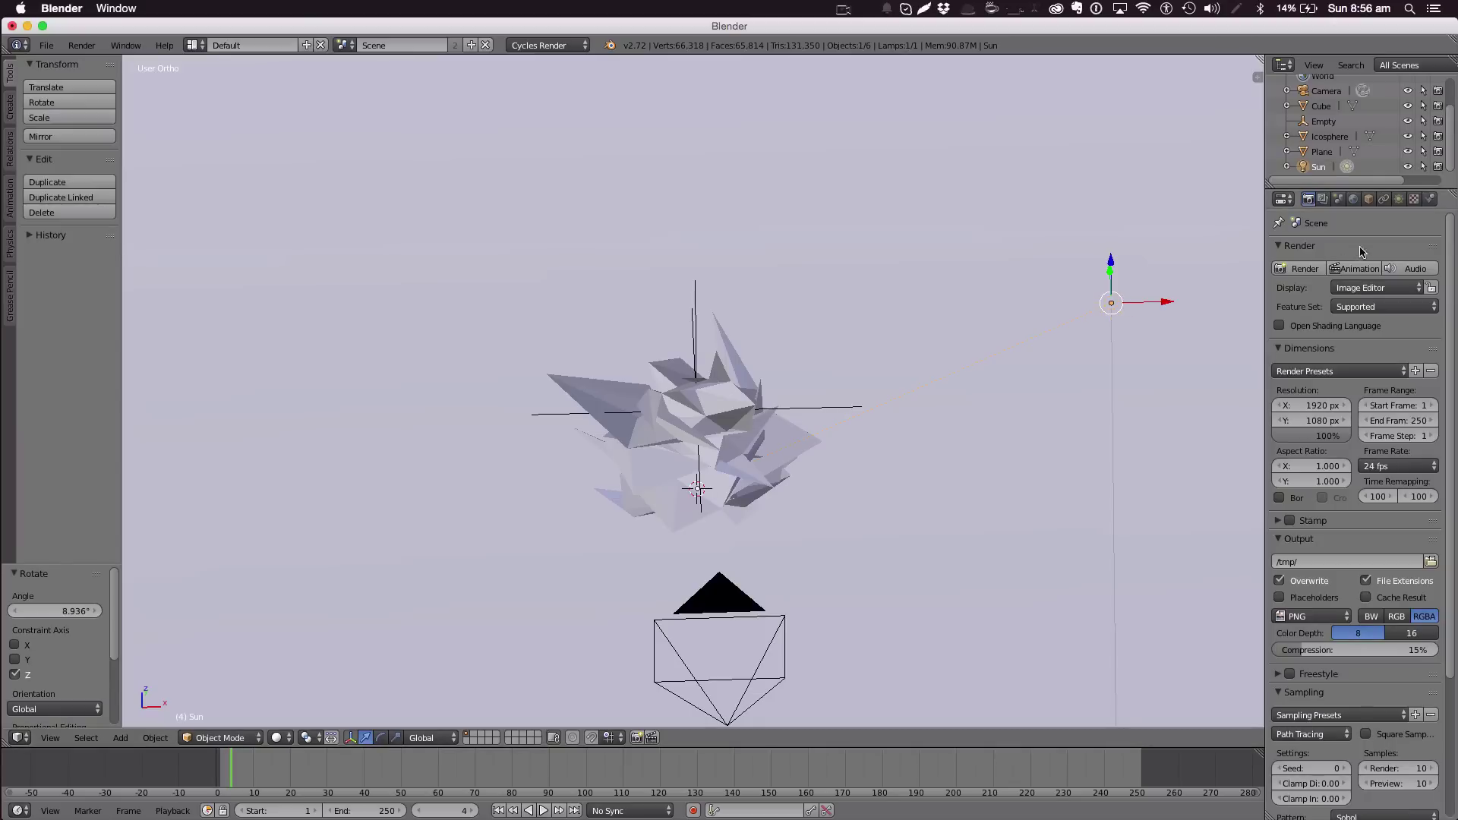
# Hide the Sun lamp from both the viewport and the render
pyautogui.click(1409, 167)
pyautogui.click(1437, 166)
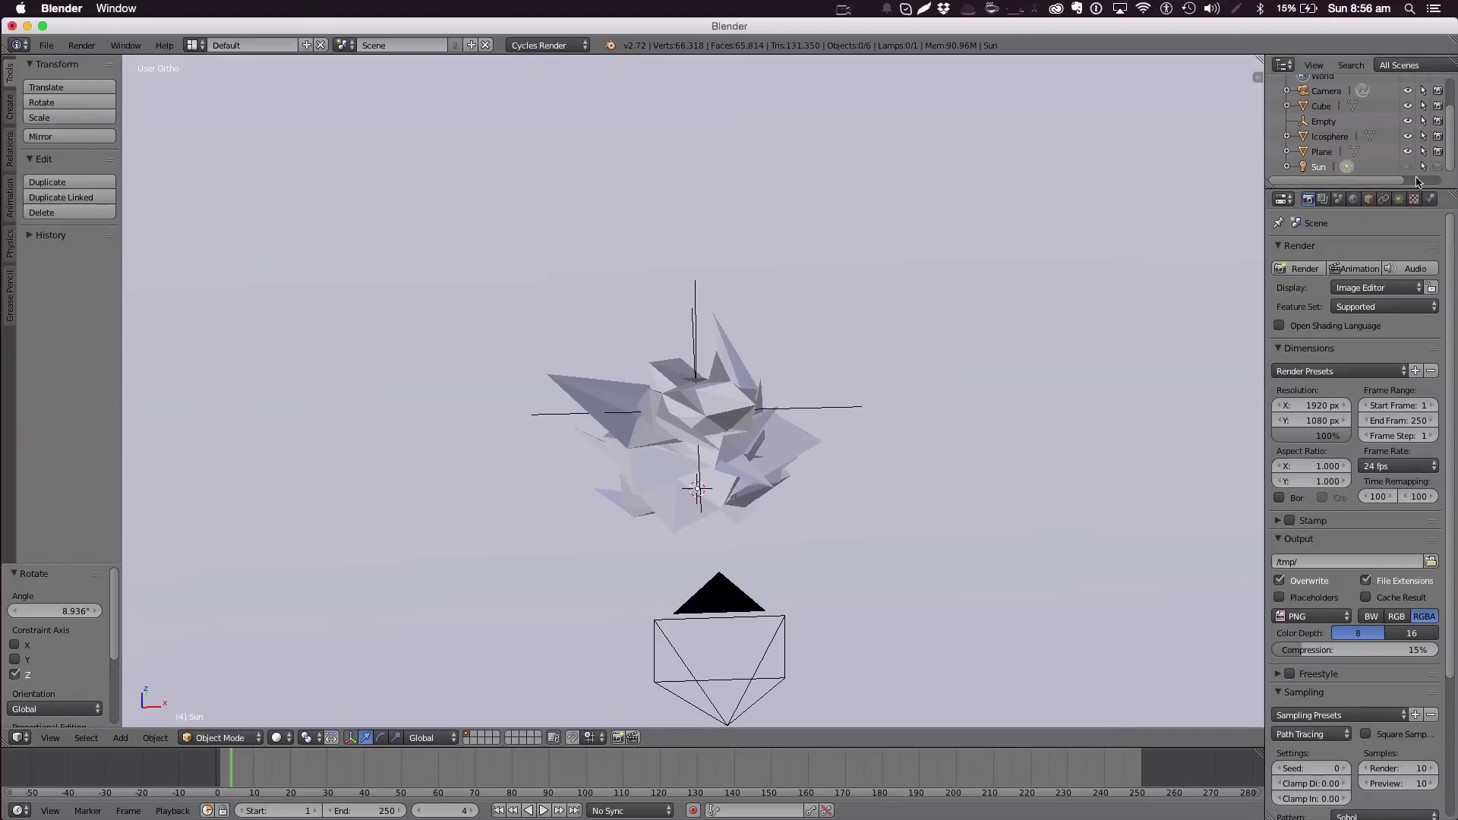
pyautogui.click(1338, 199)
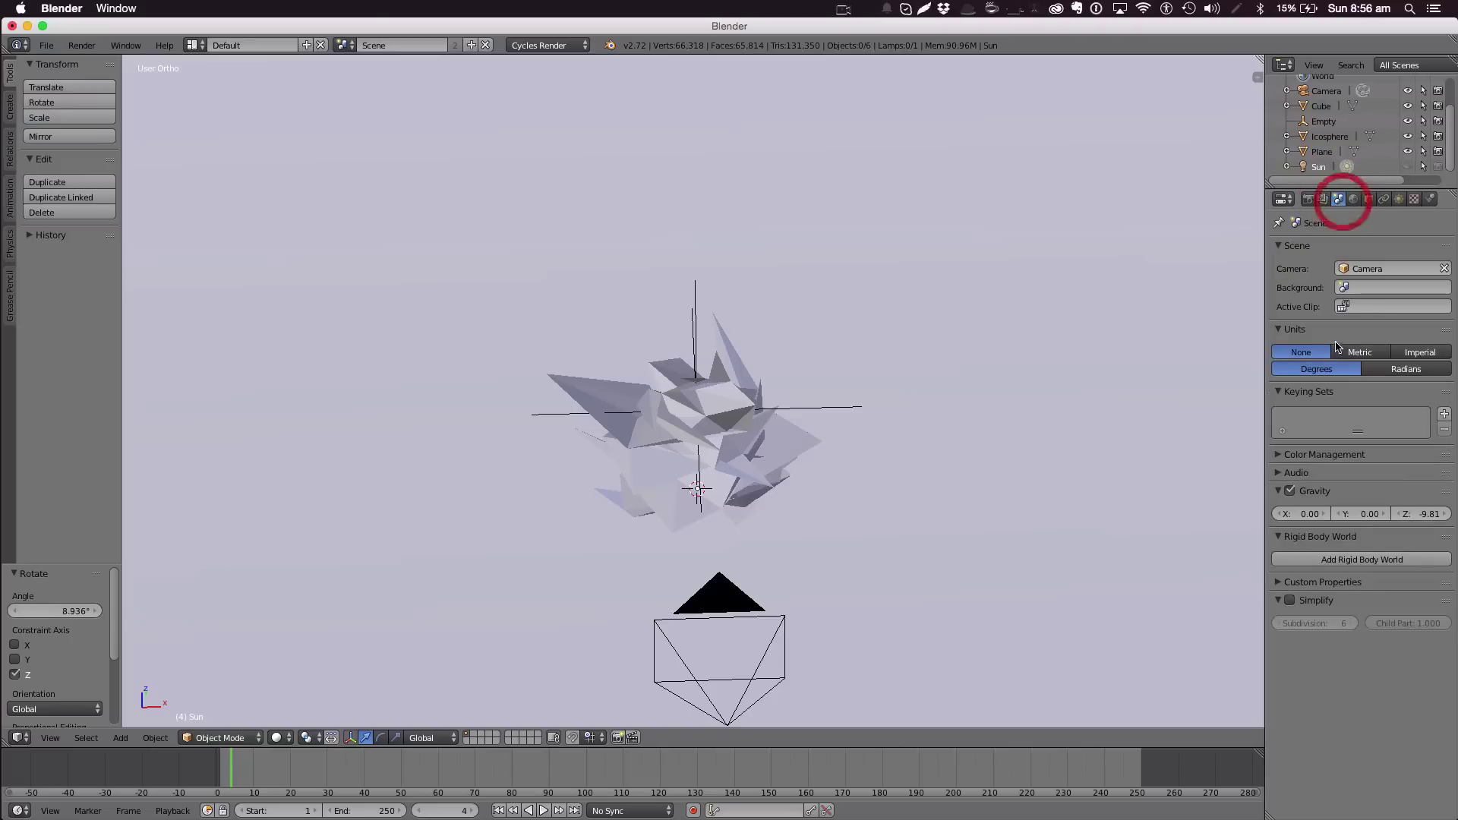
# Enable world ambient occlusion and start a new render
pyautogui.click(1353, 199)
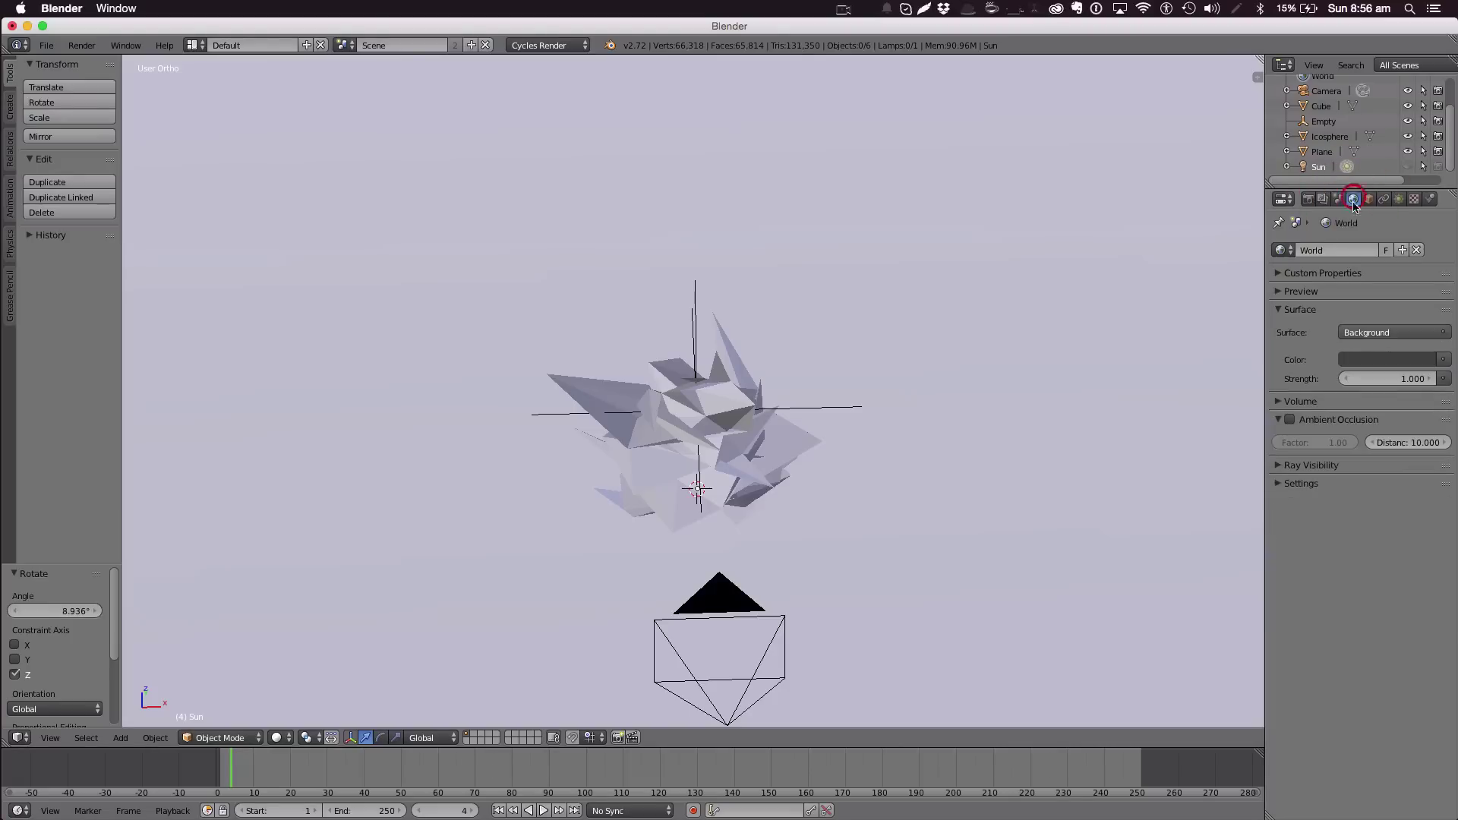
pyautogui.click(1290, 421)
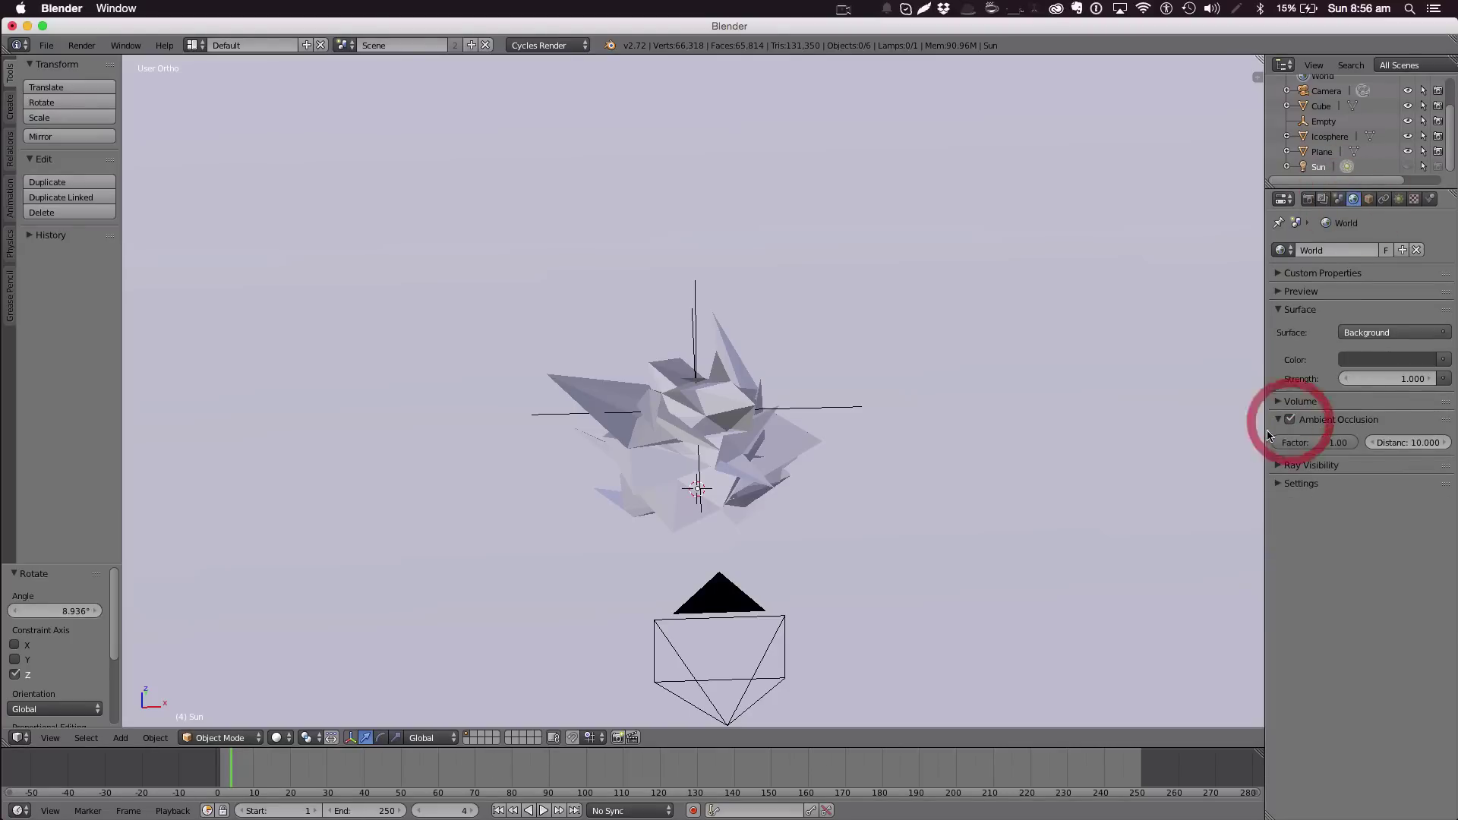
pyautogui.click(1308, 199)
pyautogui.click(1300, 268)
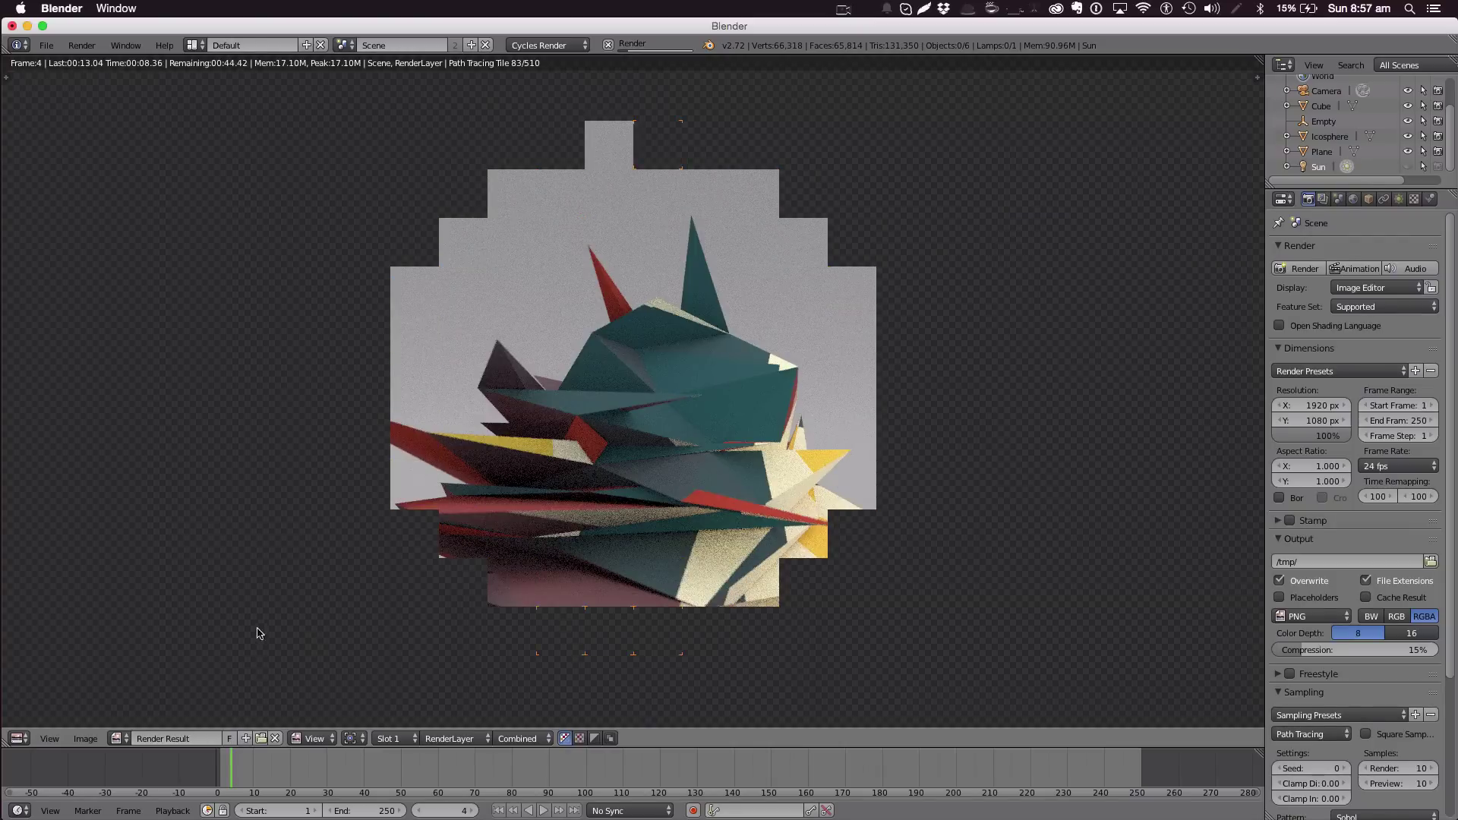
# Sample a pixel of the in-progress render, cancel it, and switch to Finder
pyautogui.click(676, 532)
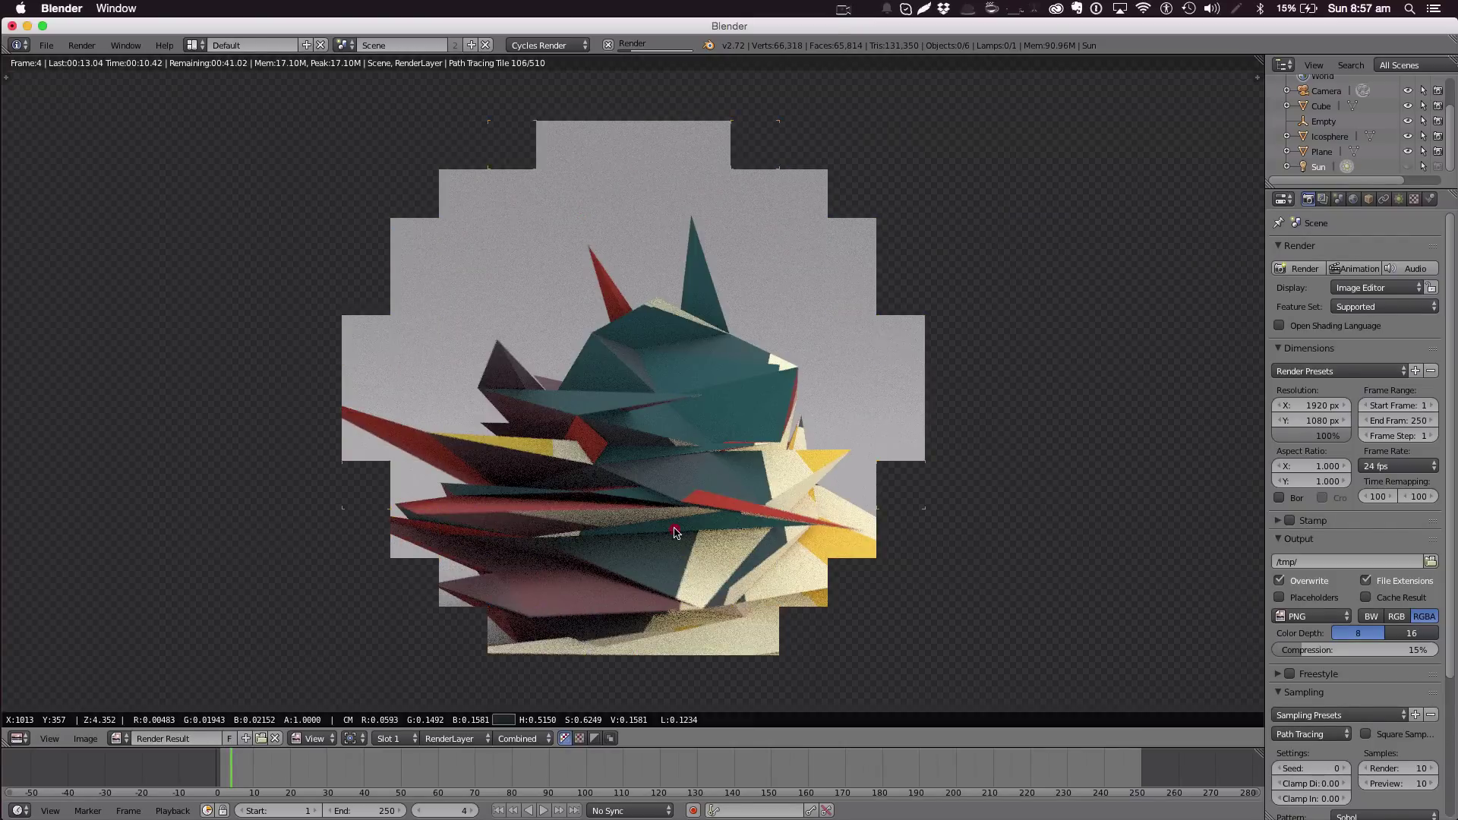
pyautogui.press('Escape')
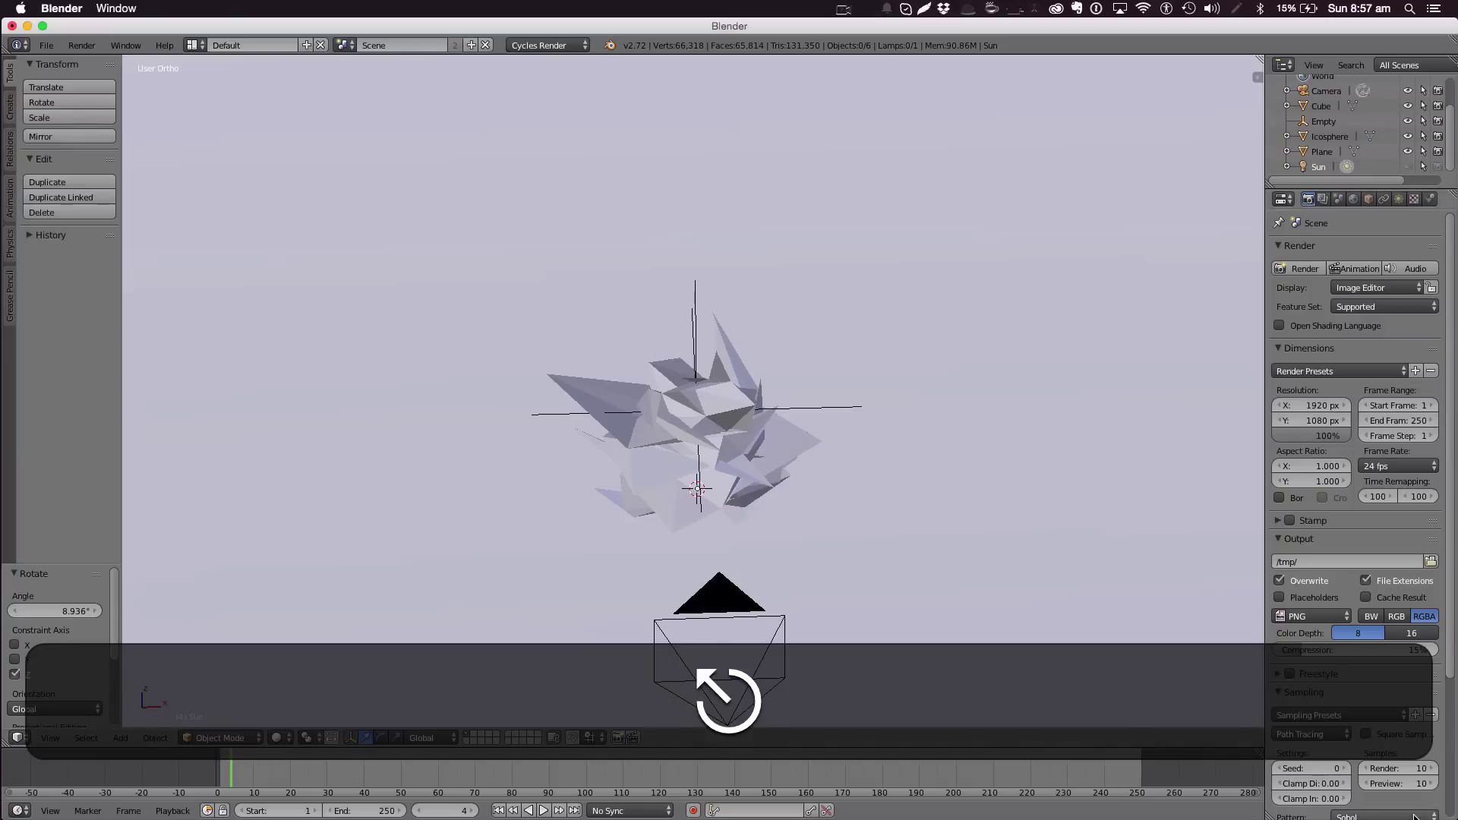
pyautogui.press('super+Tab')
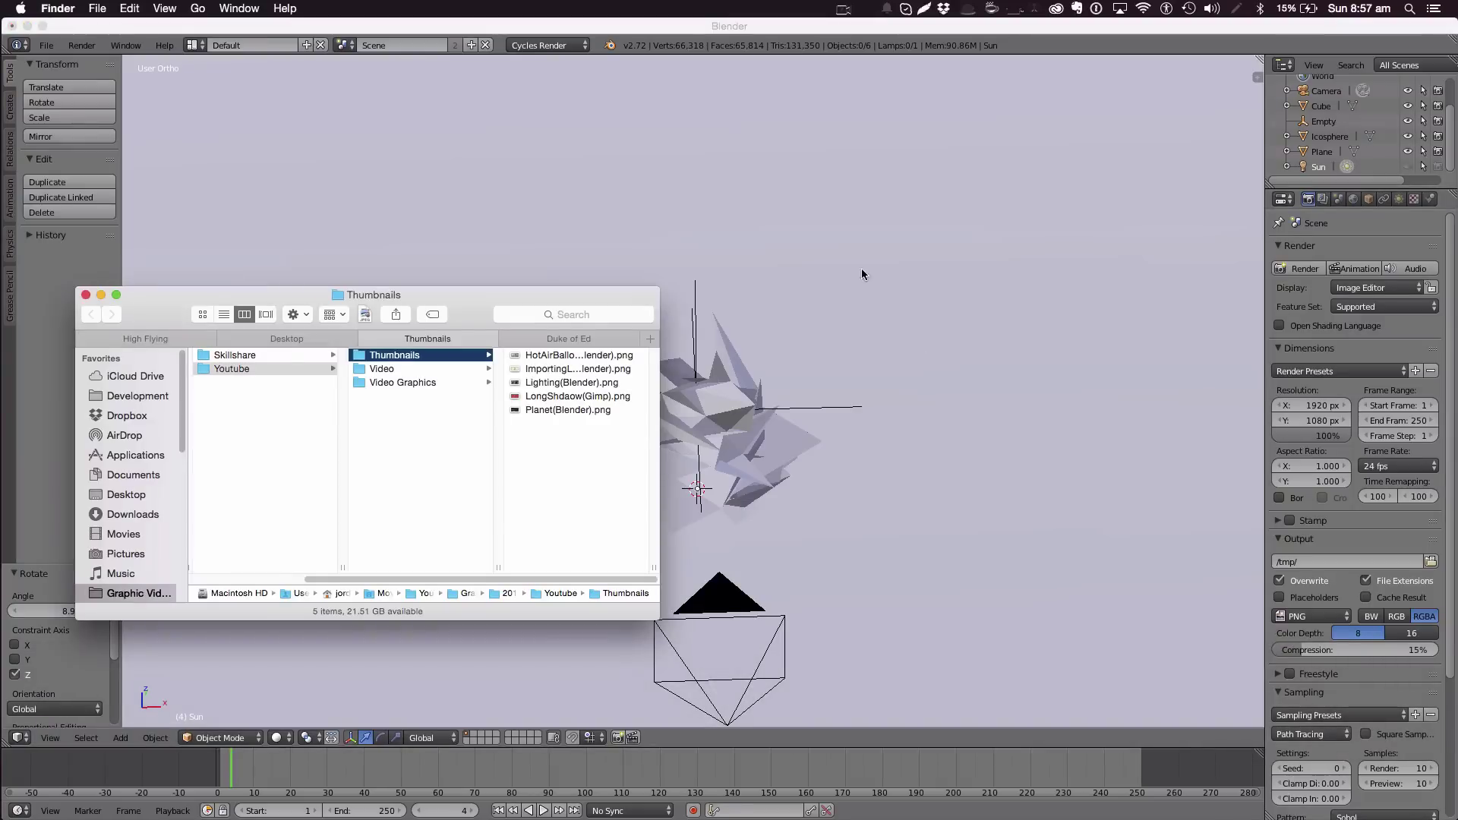
# Close the Thumbnails window, open and close a Trash window, and bring up My Lighting (Part 1).png
pyautogui.click(86, 295)
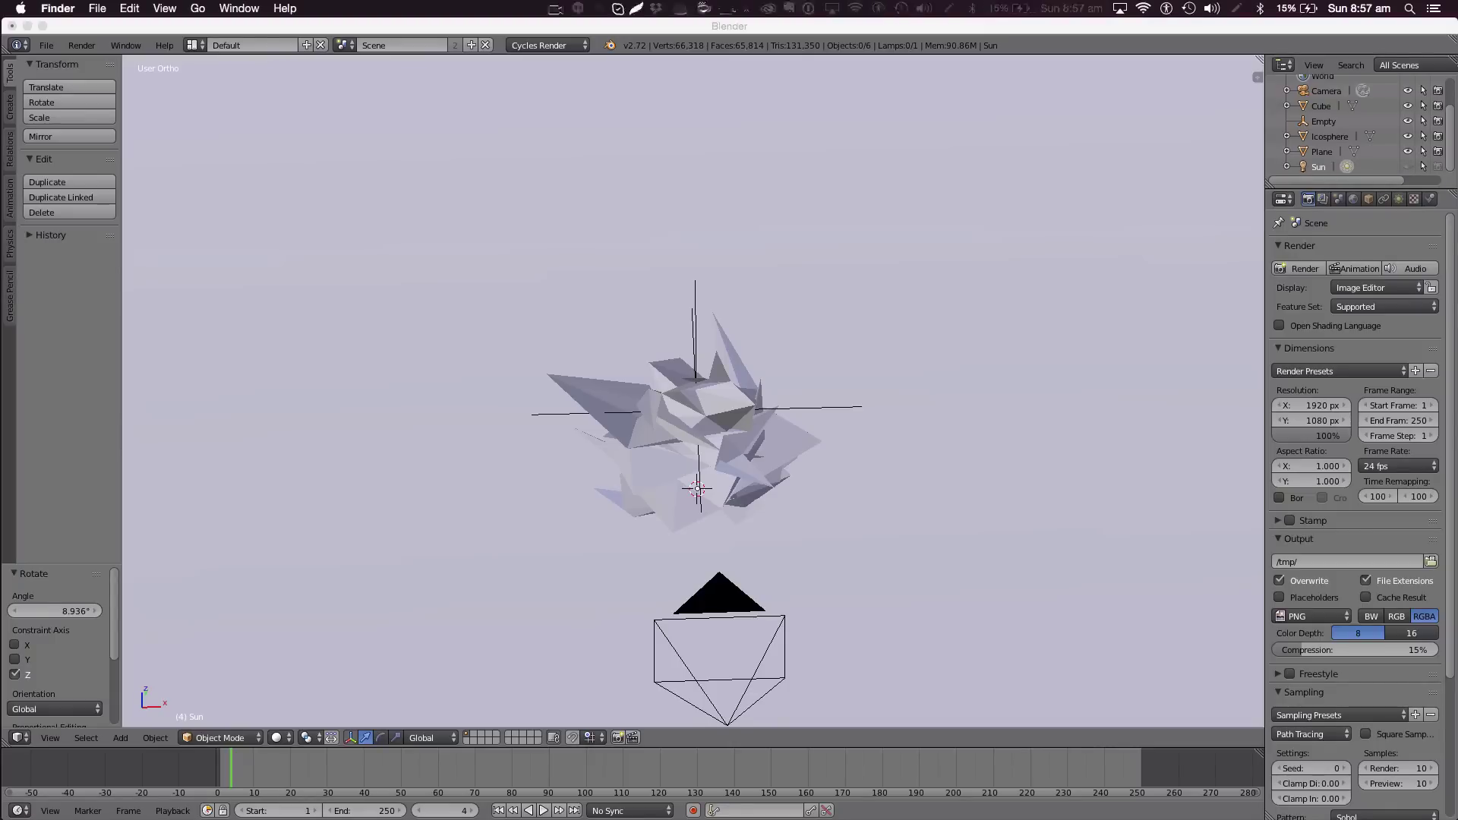
pyautogui.press('super+n')
pyautogui.press('super+w')
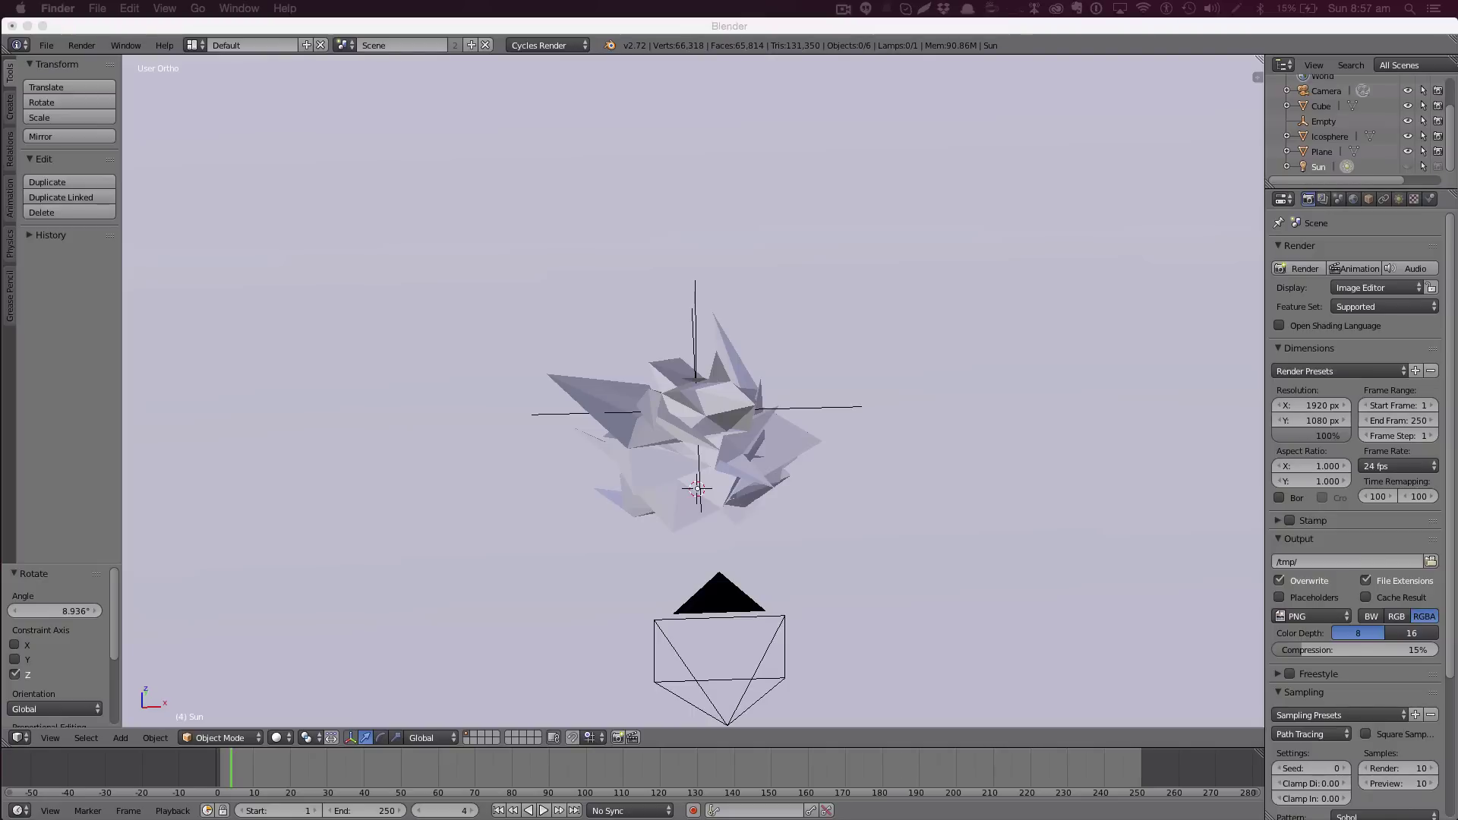
pyautogui.press('shift')
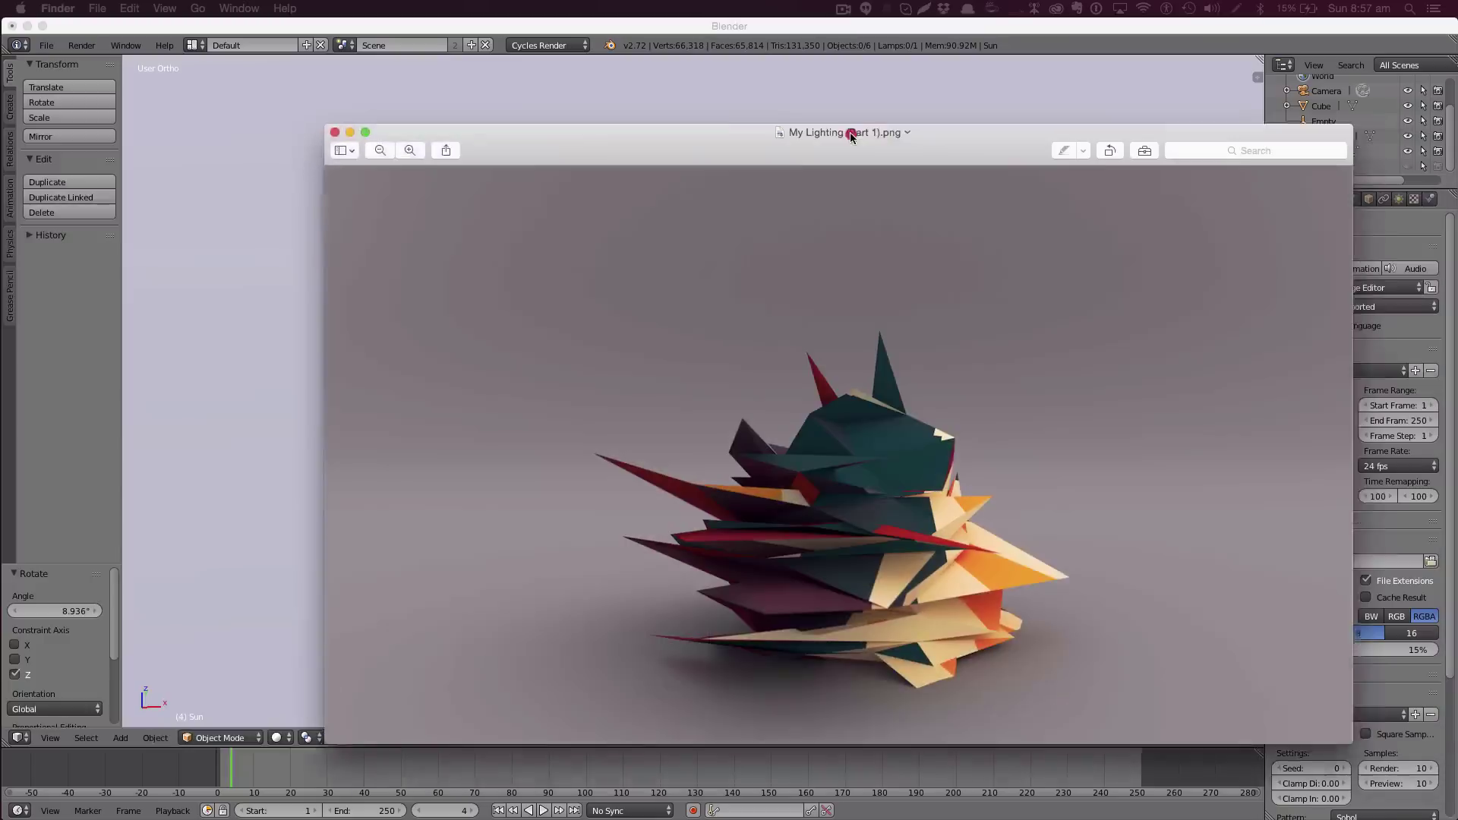
# Move the Part 1 reference render window toward the centre and switch applications
pyautogui.moveTo(850, 132); pyautogui.dragTo(831, 88)
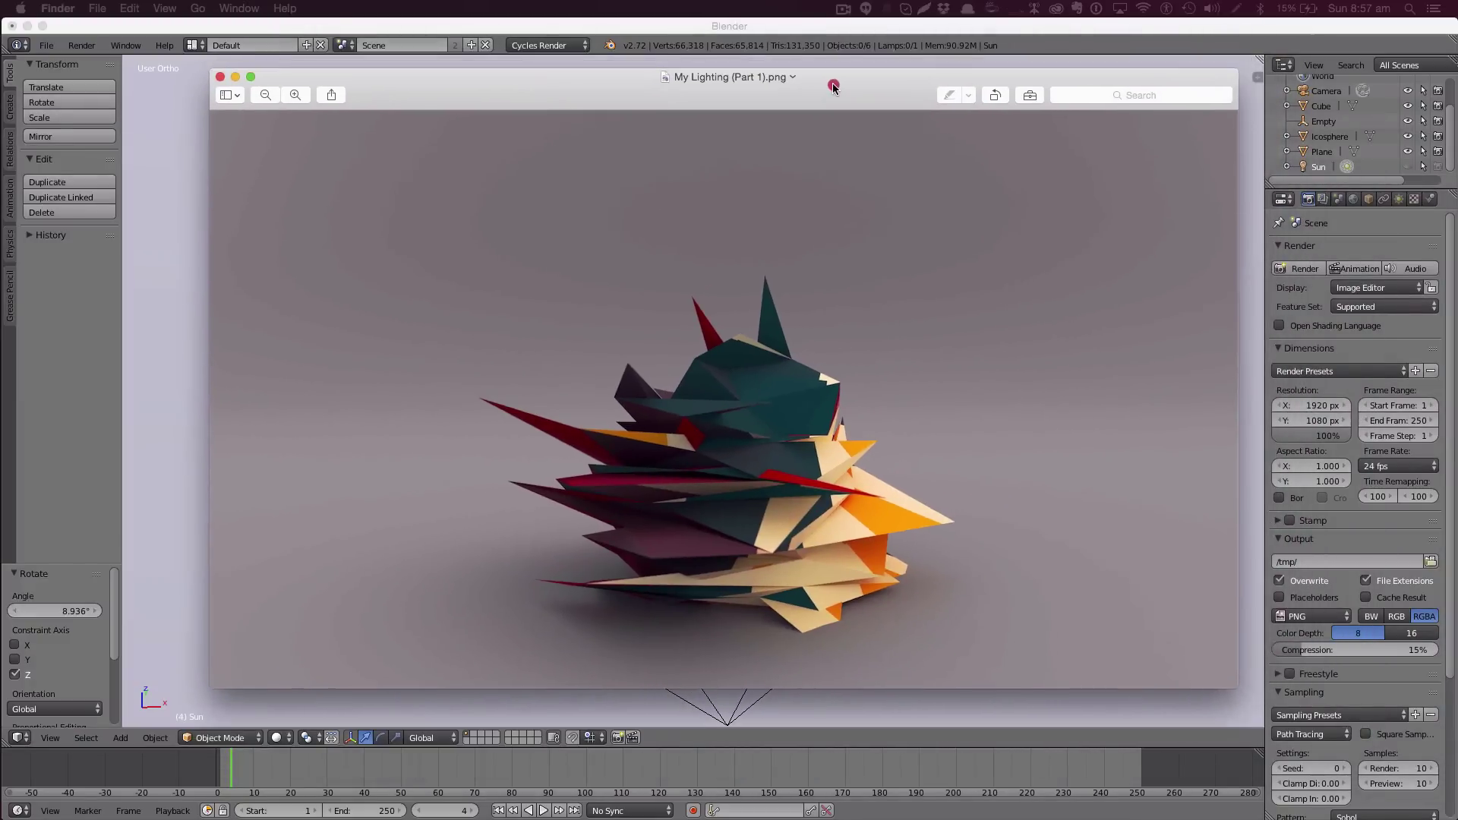
pyautogui.click(831, 85)
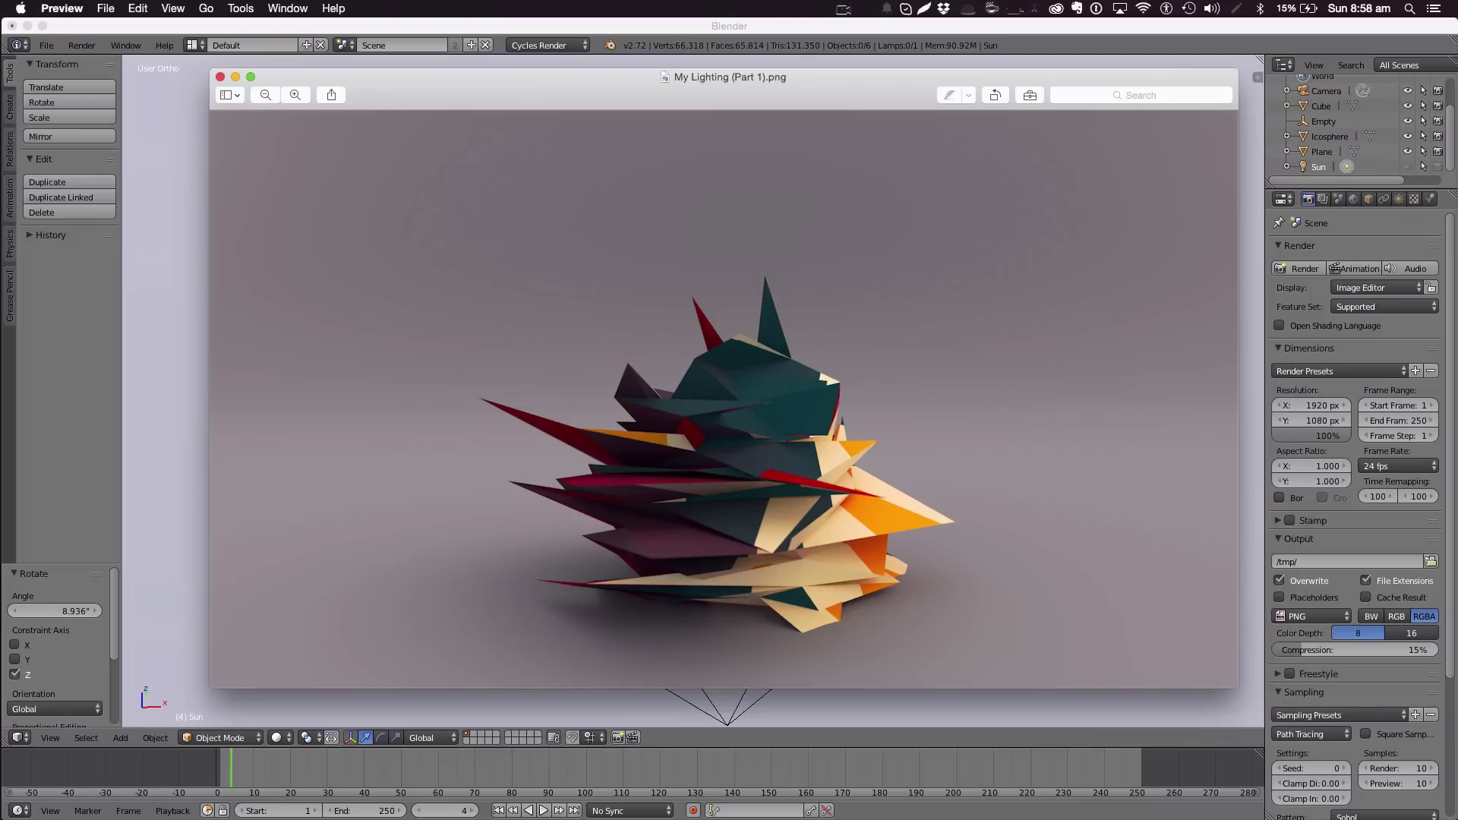
pyautogui.press('super+Tab')
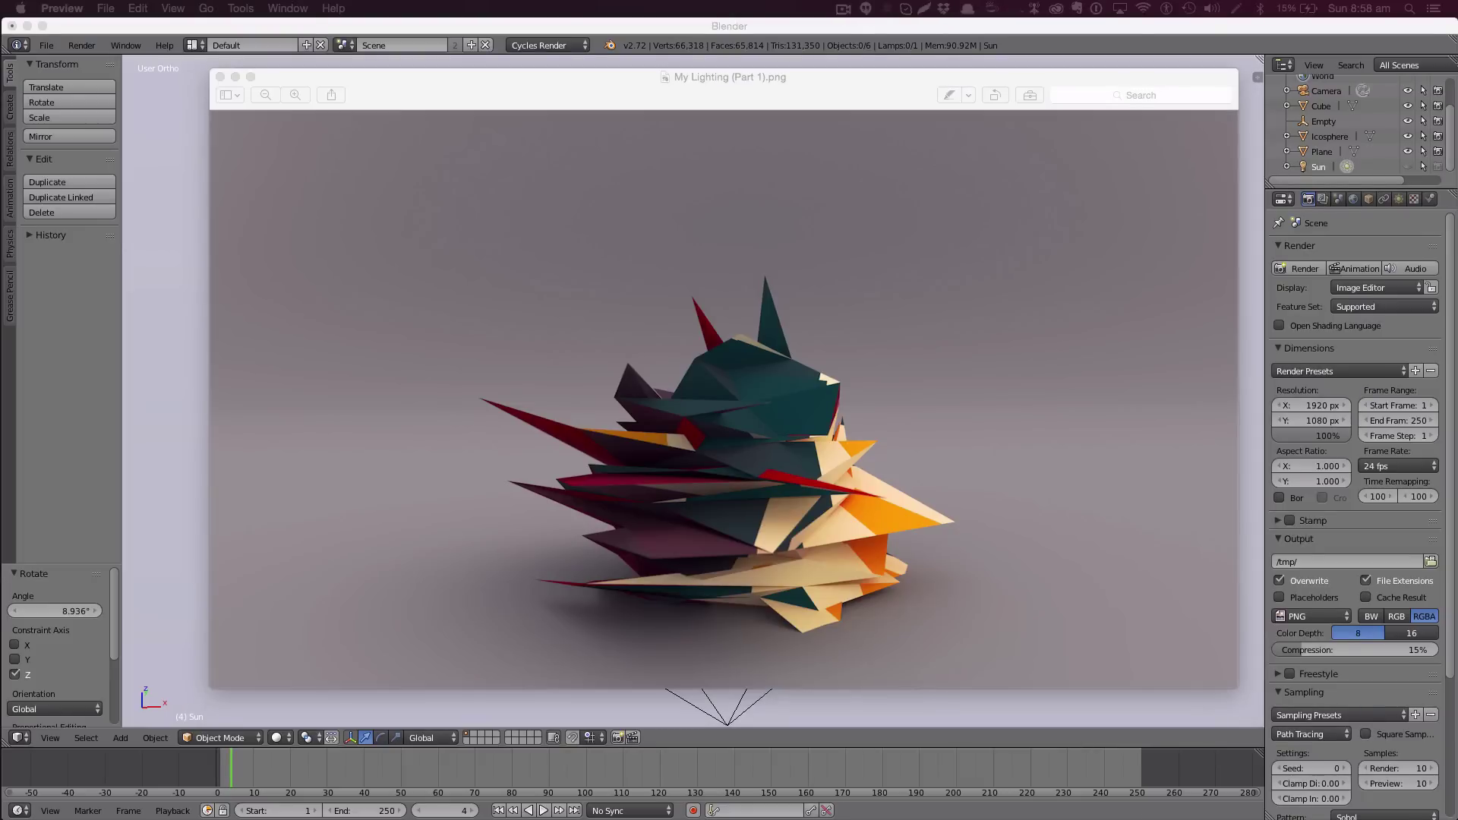
pyautogui.press('super+Tab')
pyautogui.press('super+Tab')
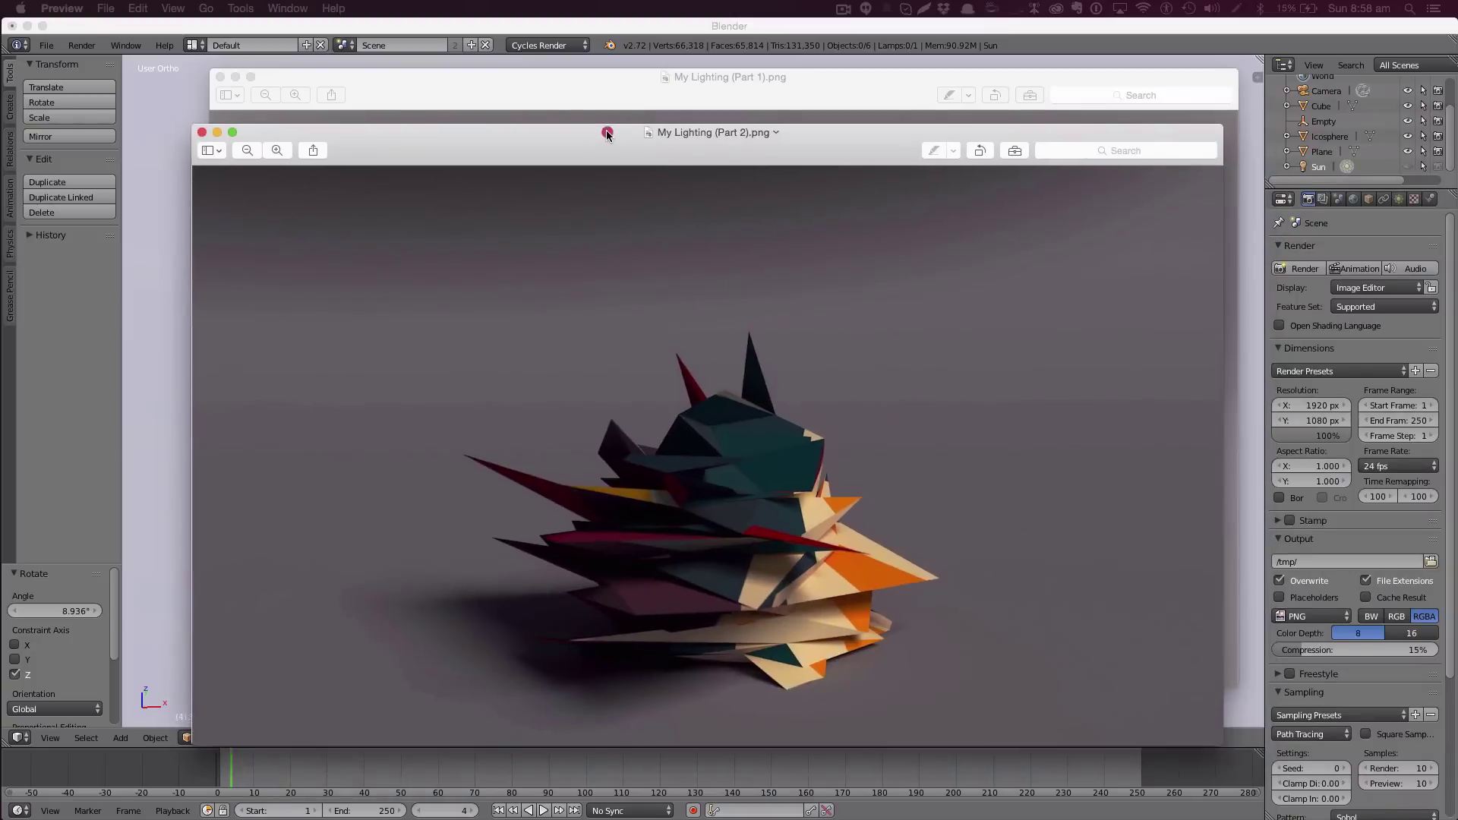
# Place the Part 1 and Part 2 renders side by side, then bring Blender forward
pyautogui.moveTo(605, 133); pyautogui.dragTo(604, 99)
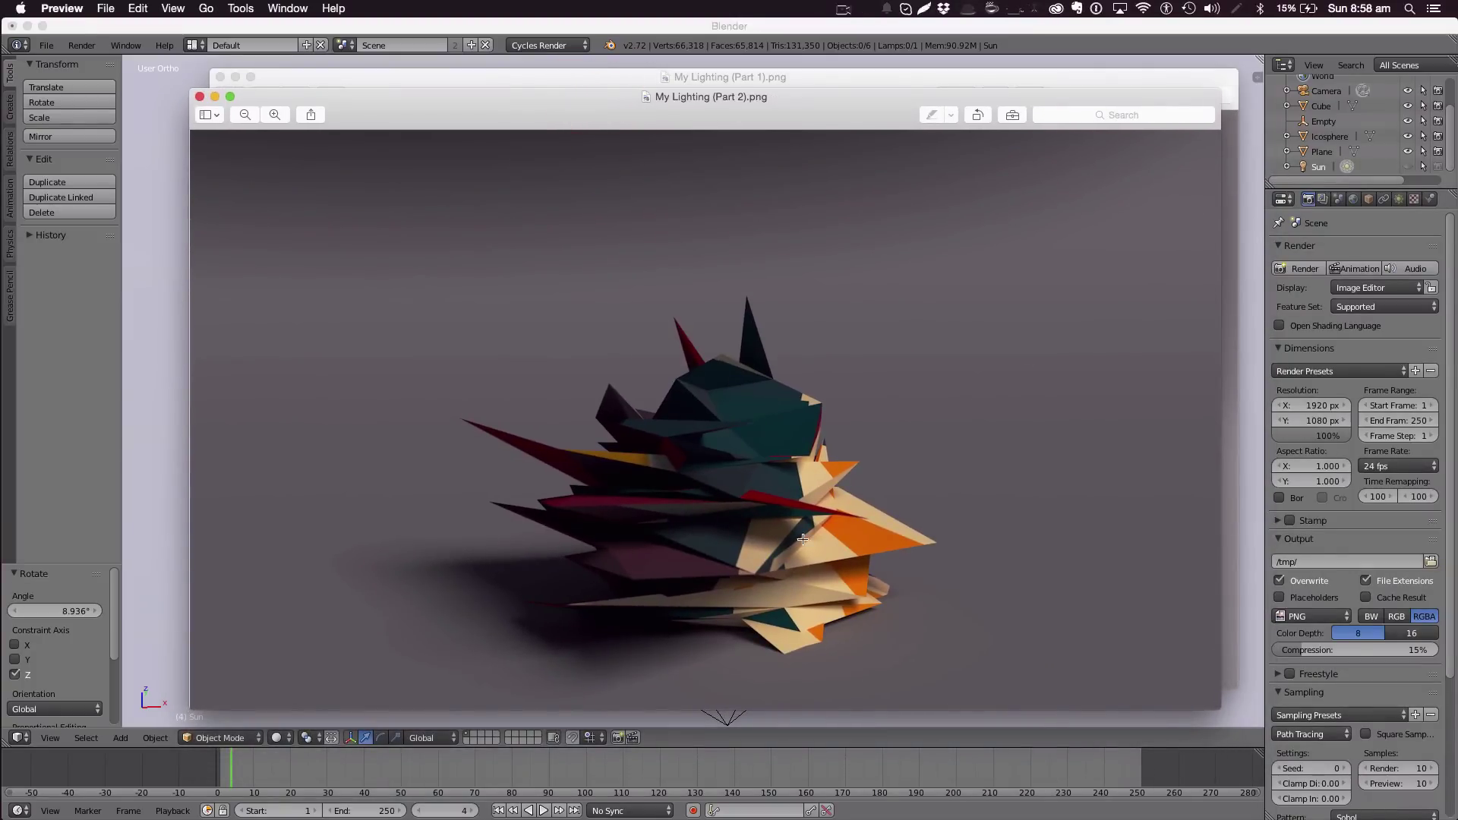
pyautogui.moveTo(809, 100); pyautogui.dragTo(1312, 115)
pyautogui.moveTo(599, 84); pyautogui.dragTo(394, 117)
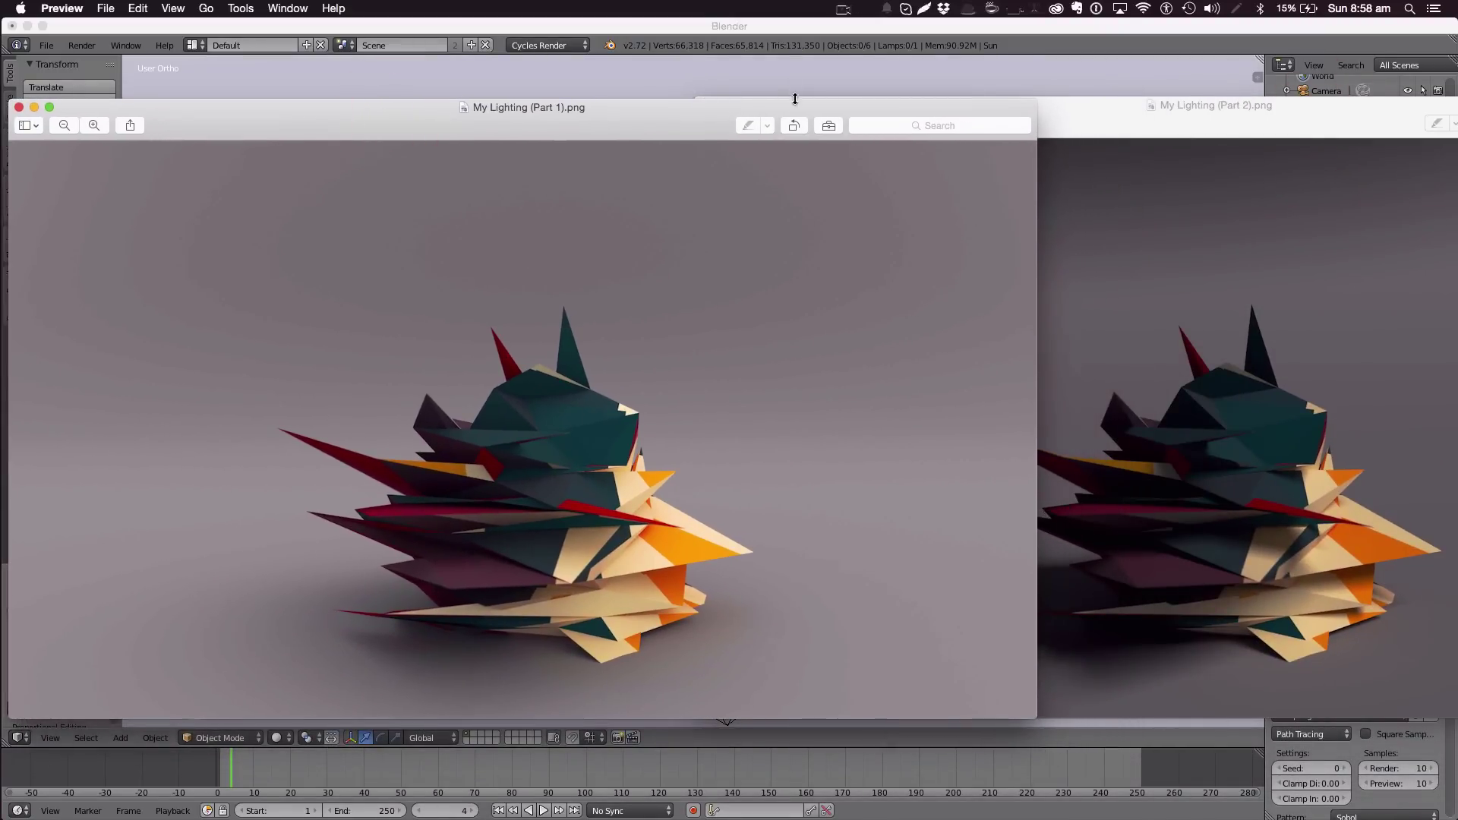
pyautogui.moveTo(794, 97); pyautogui.dragTo(650, 107)
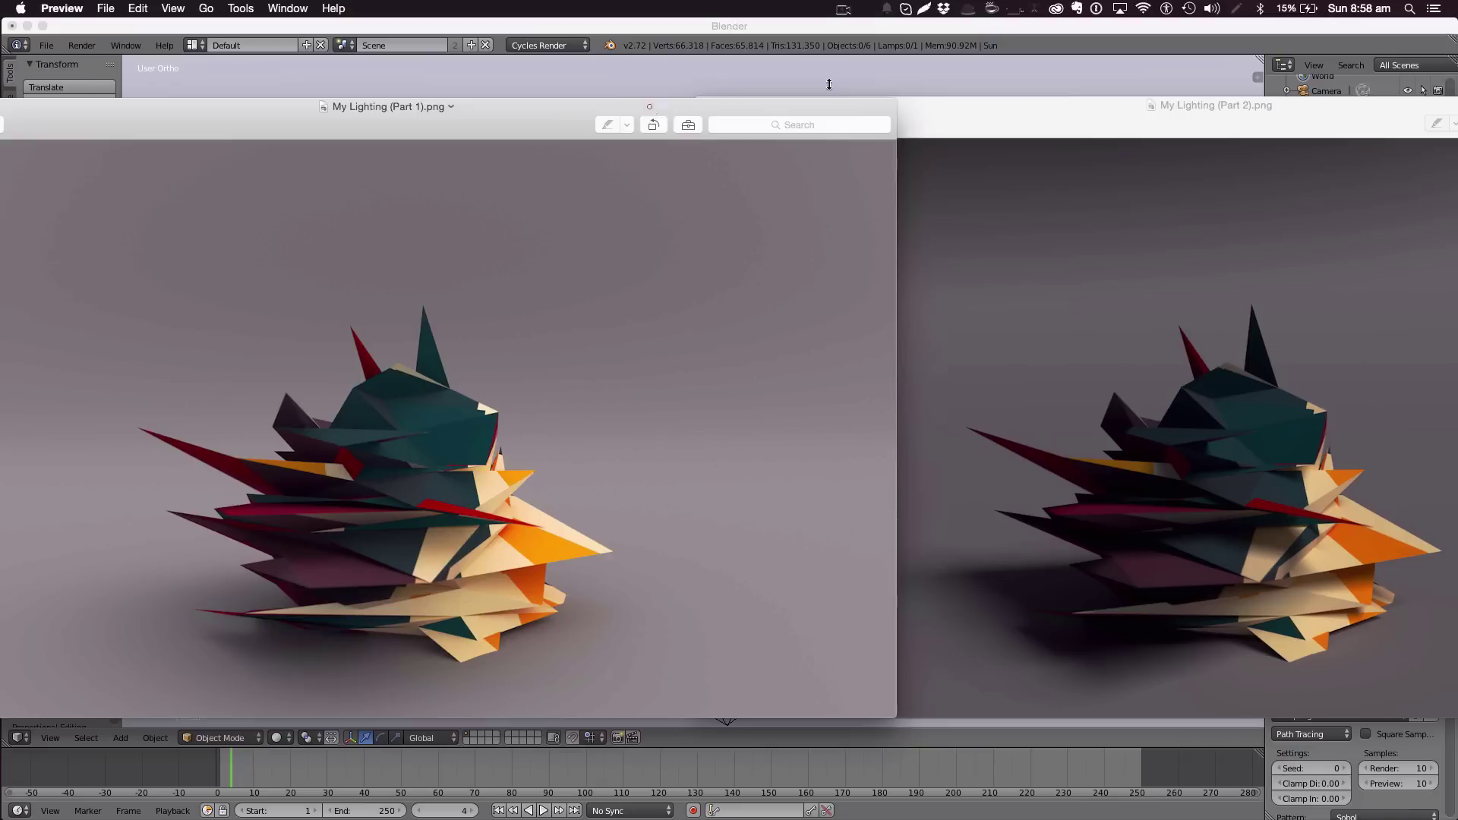
pyautogui.click(1048, 91)
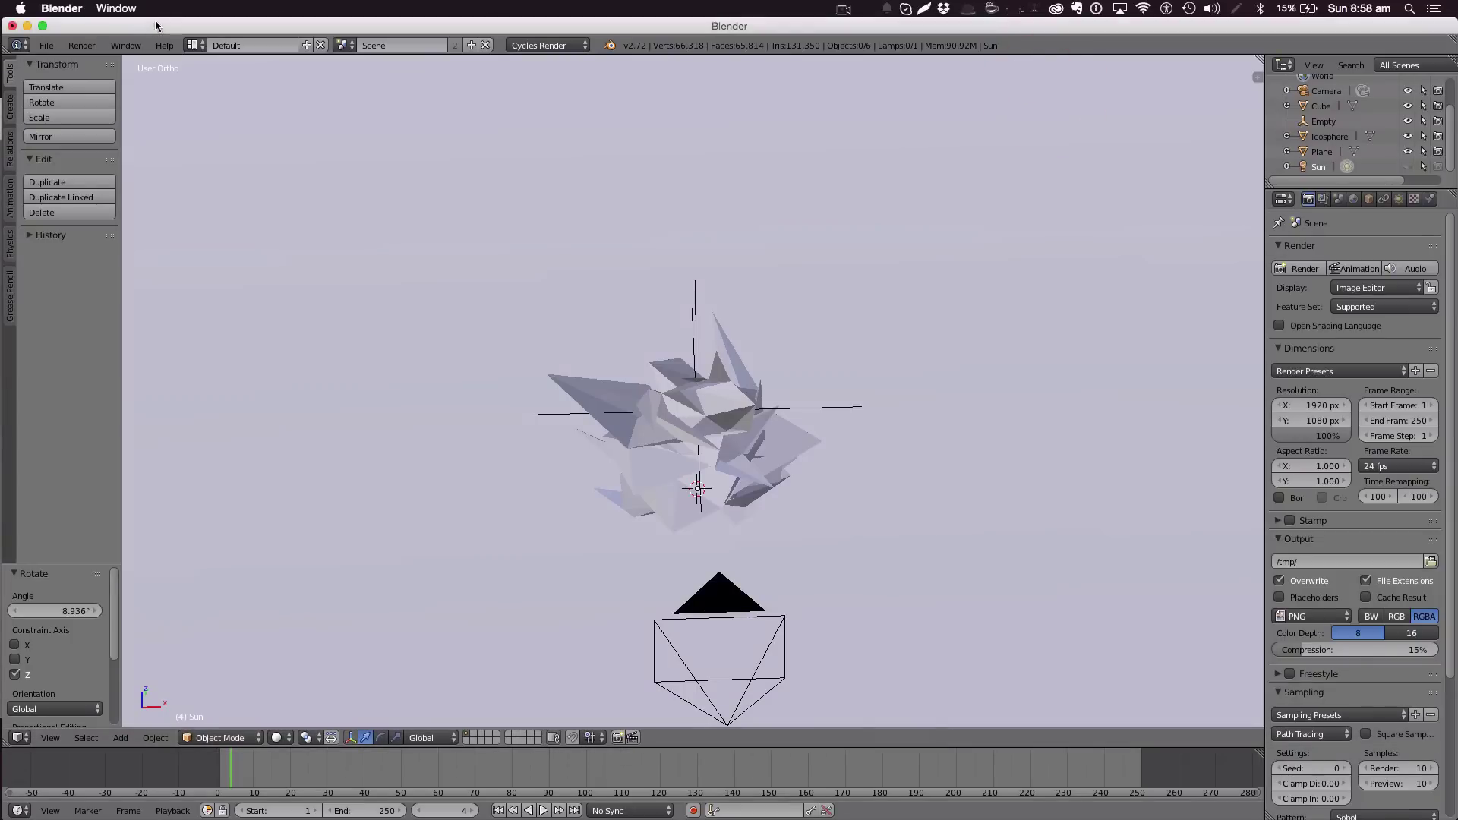
# Minimize Blender, overlap the Part 1 and Part 2 renders to compare, then minimize both
pyautogui.click(27, 25)
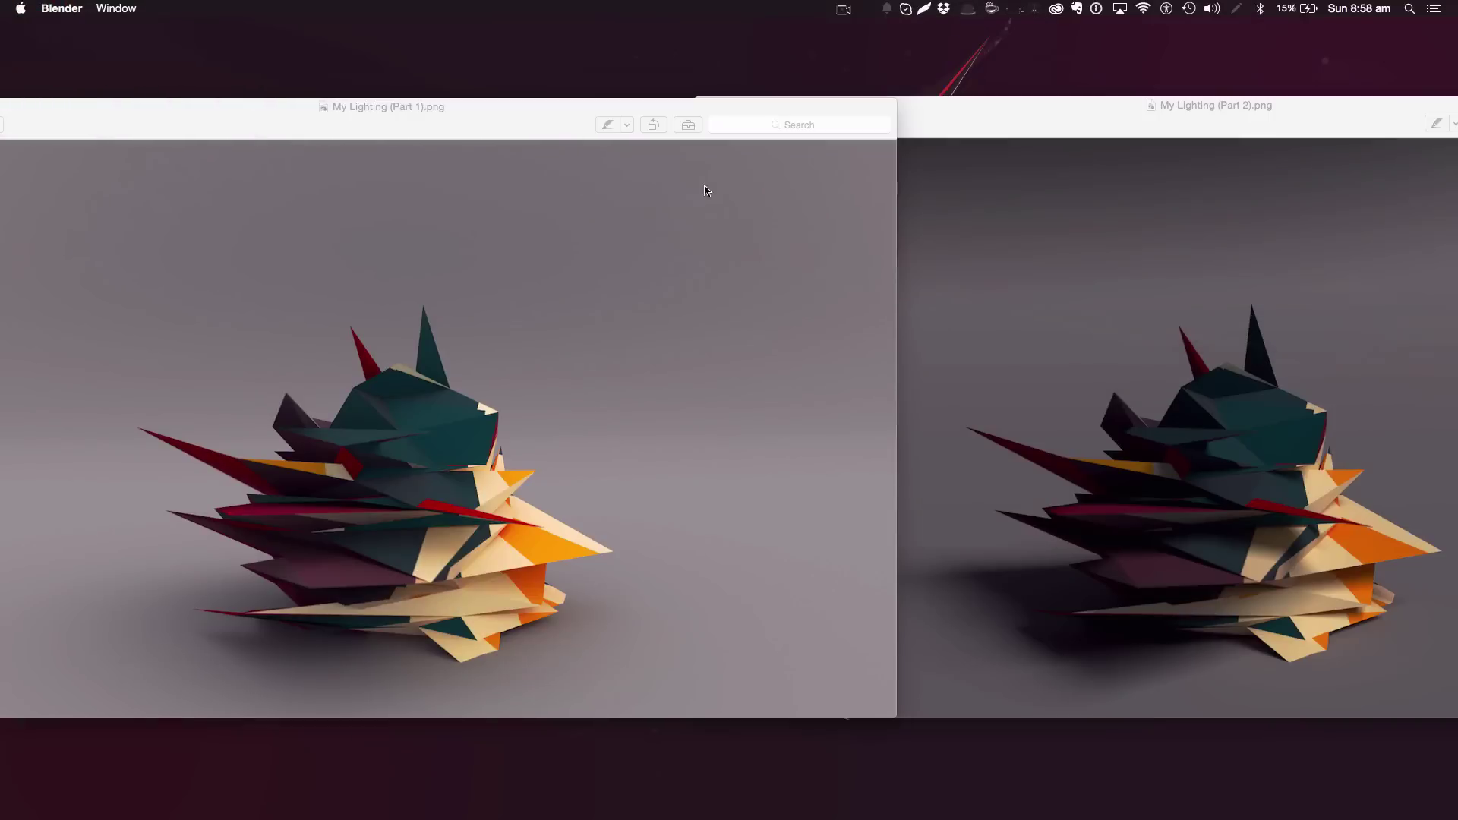
pyautogui.moveTo(943, 130); pyautogui.dragTo(903, 133)
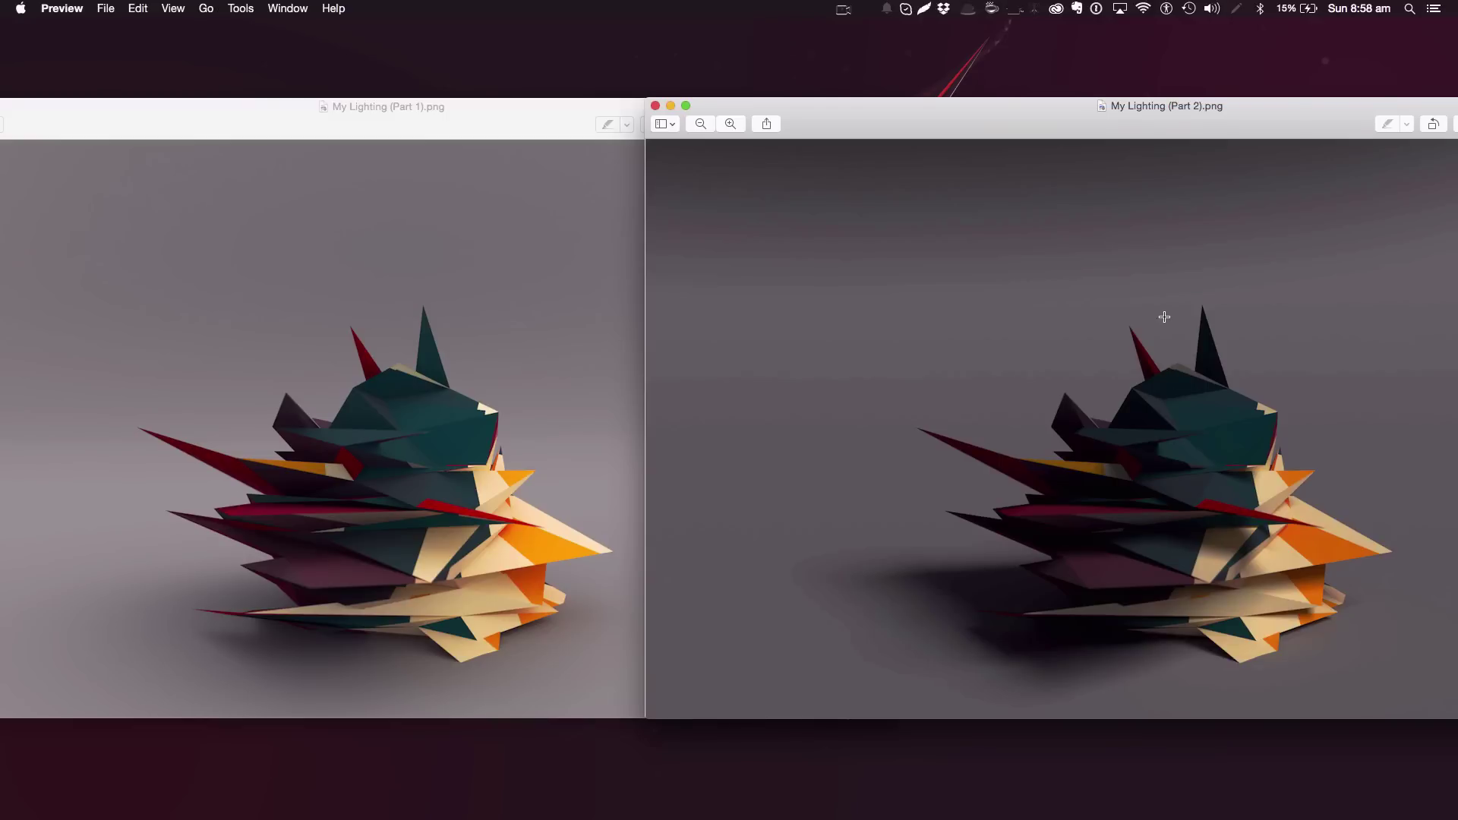
pyautogui.moveTo(437, 106); pyautogui.dragTo(614, 104)
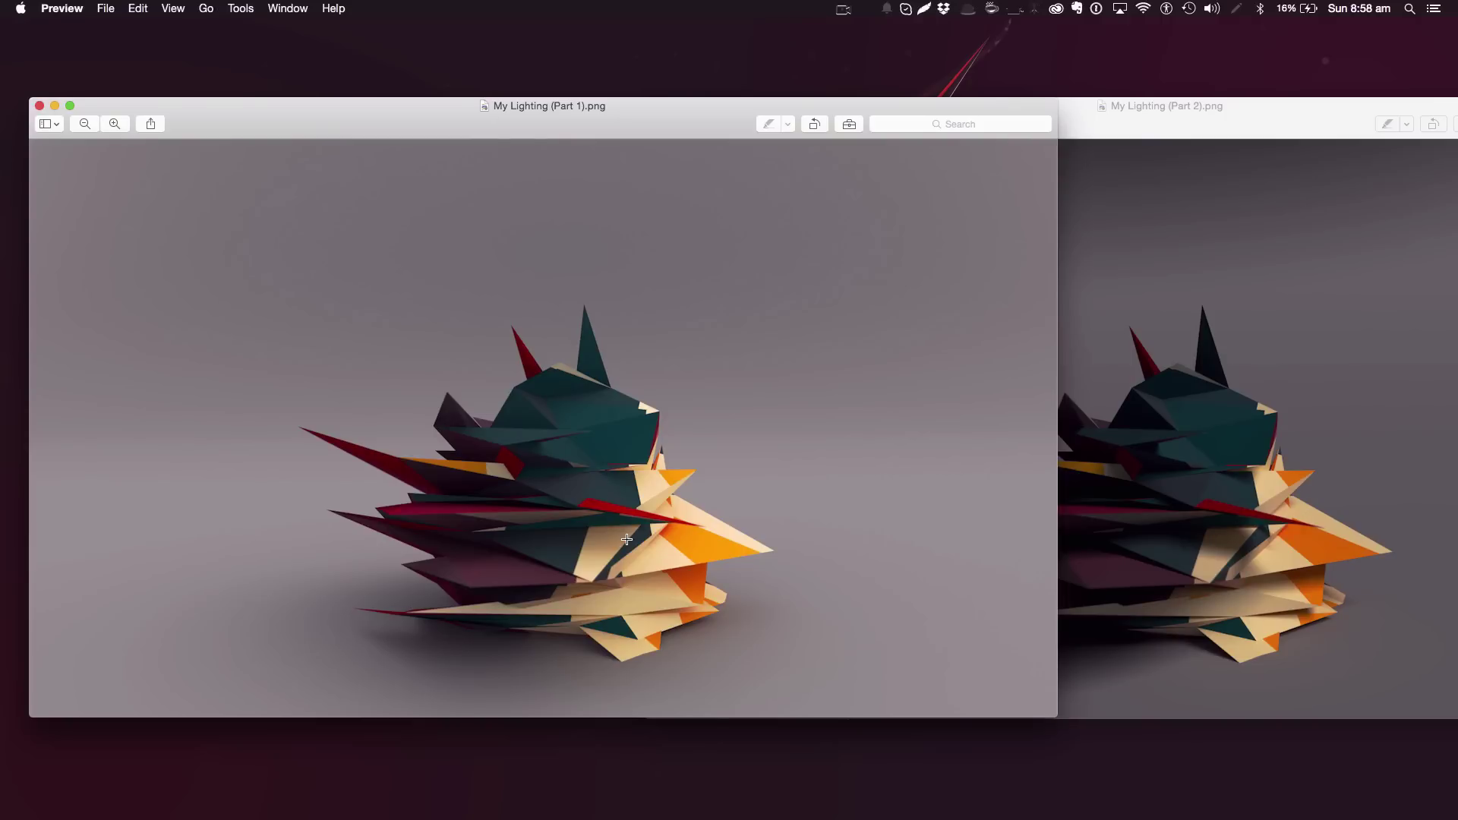
pyautogui.moveTo(456, 126); pyautogui.dragTo(482, 120)
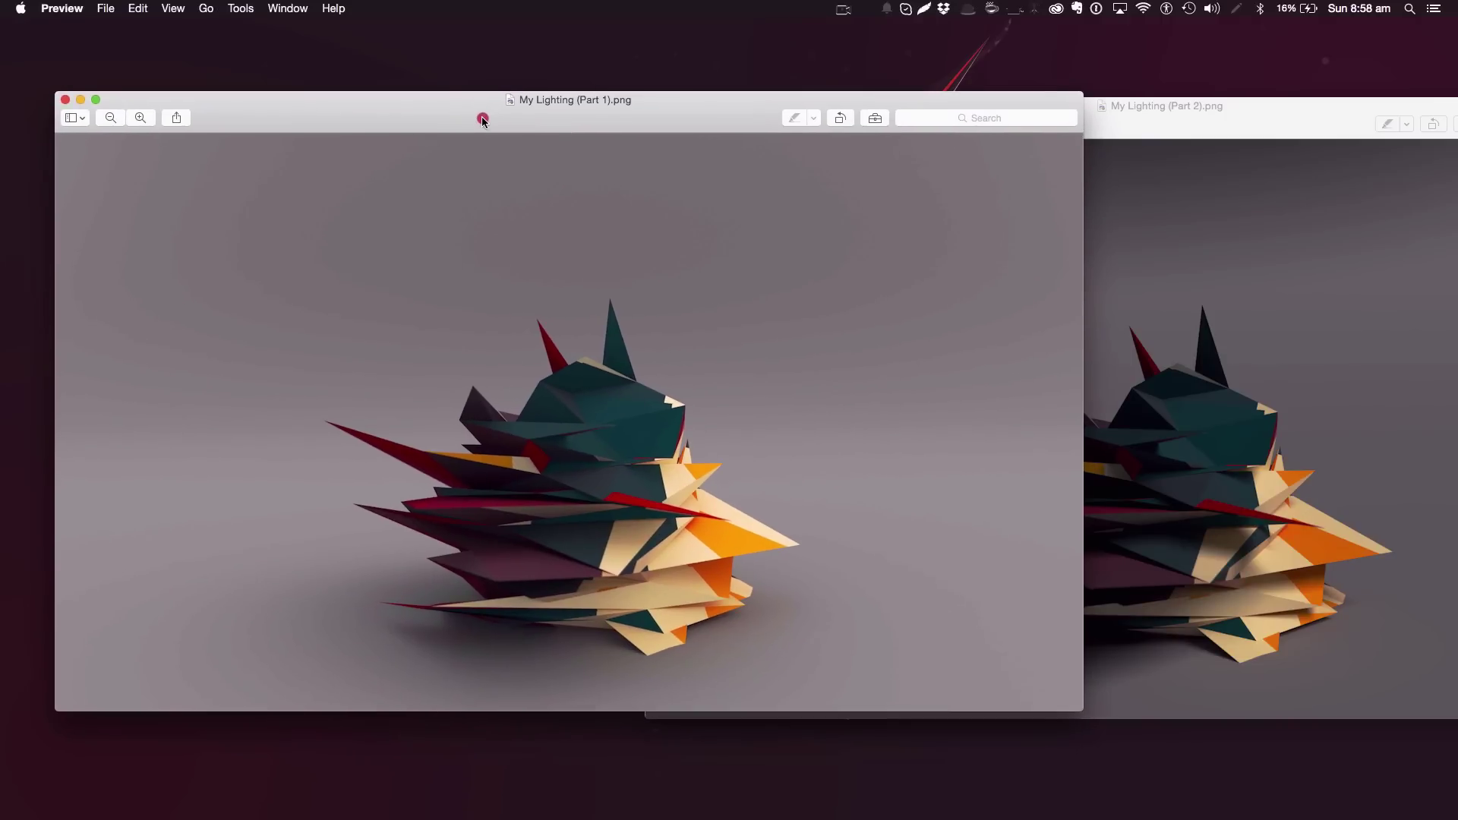
pyautogui.click(81, 100)
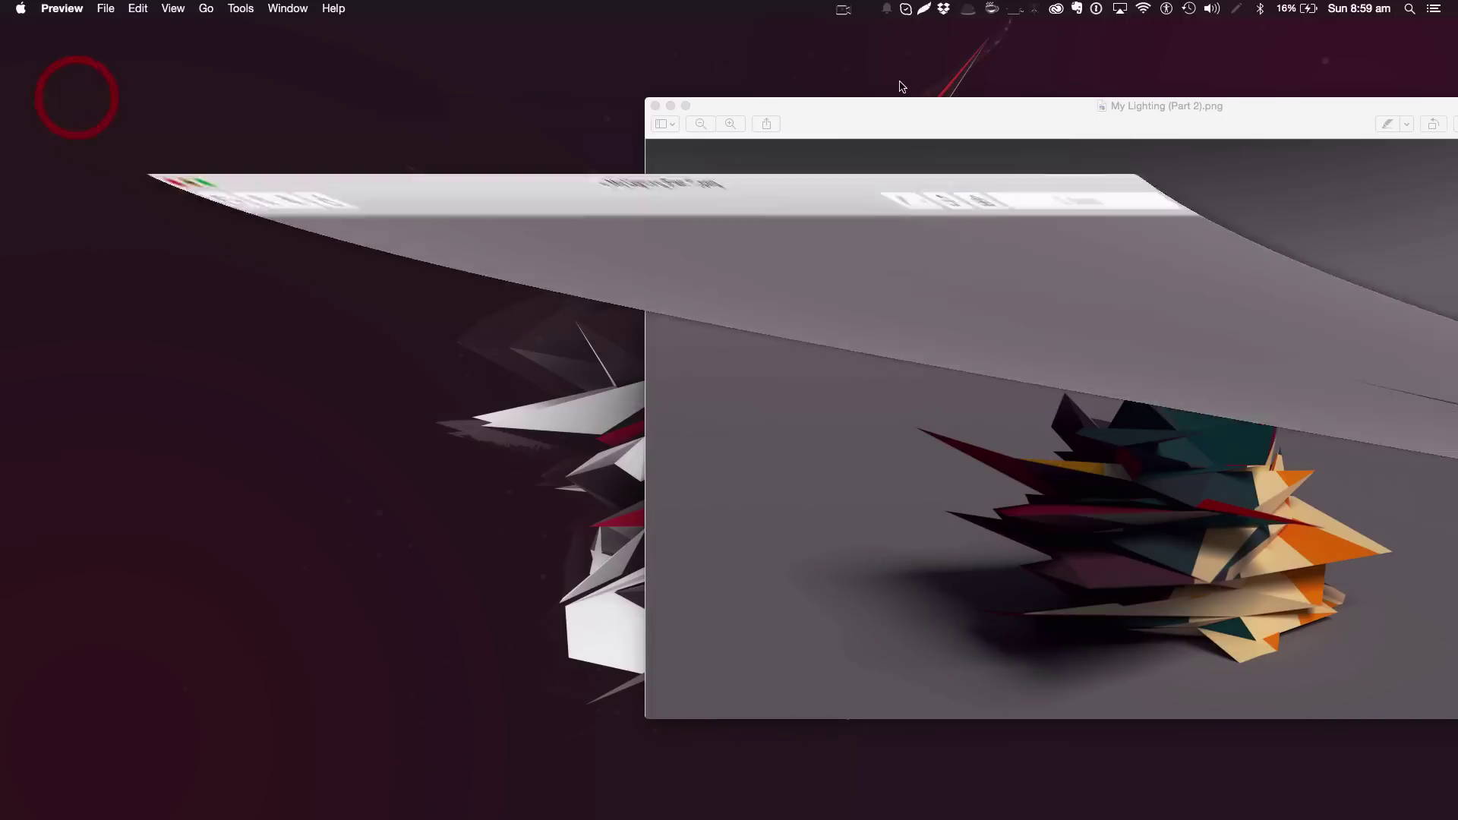
pyautogui.click(671, 106)
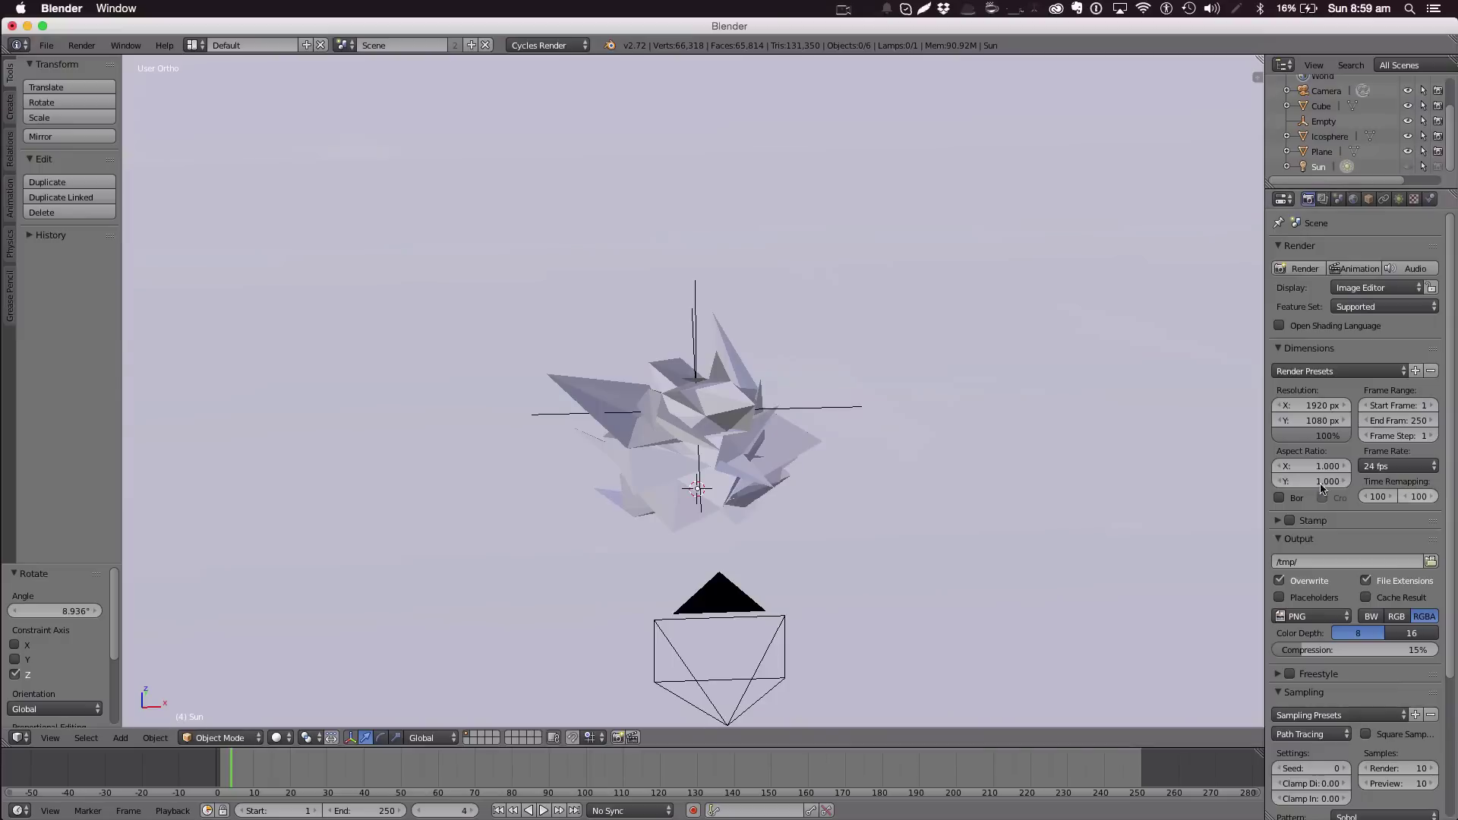
# Zoom and orbit around backdrop, sculpture and camera, select the Icosphere then the Empty, then deselect all
pyautogui.scroll(-3, 755, 286)
pyautogui.moveTo(755, 286); pyautogui.dragTo(706, 235, button='middle')
pyautogui.scroll(-2, 607, 232)
pyautogui.scroll(6, 606, 231)
pyautogui.rightClick(704, 422)
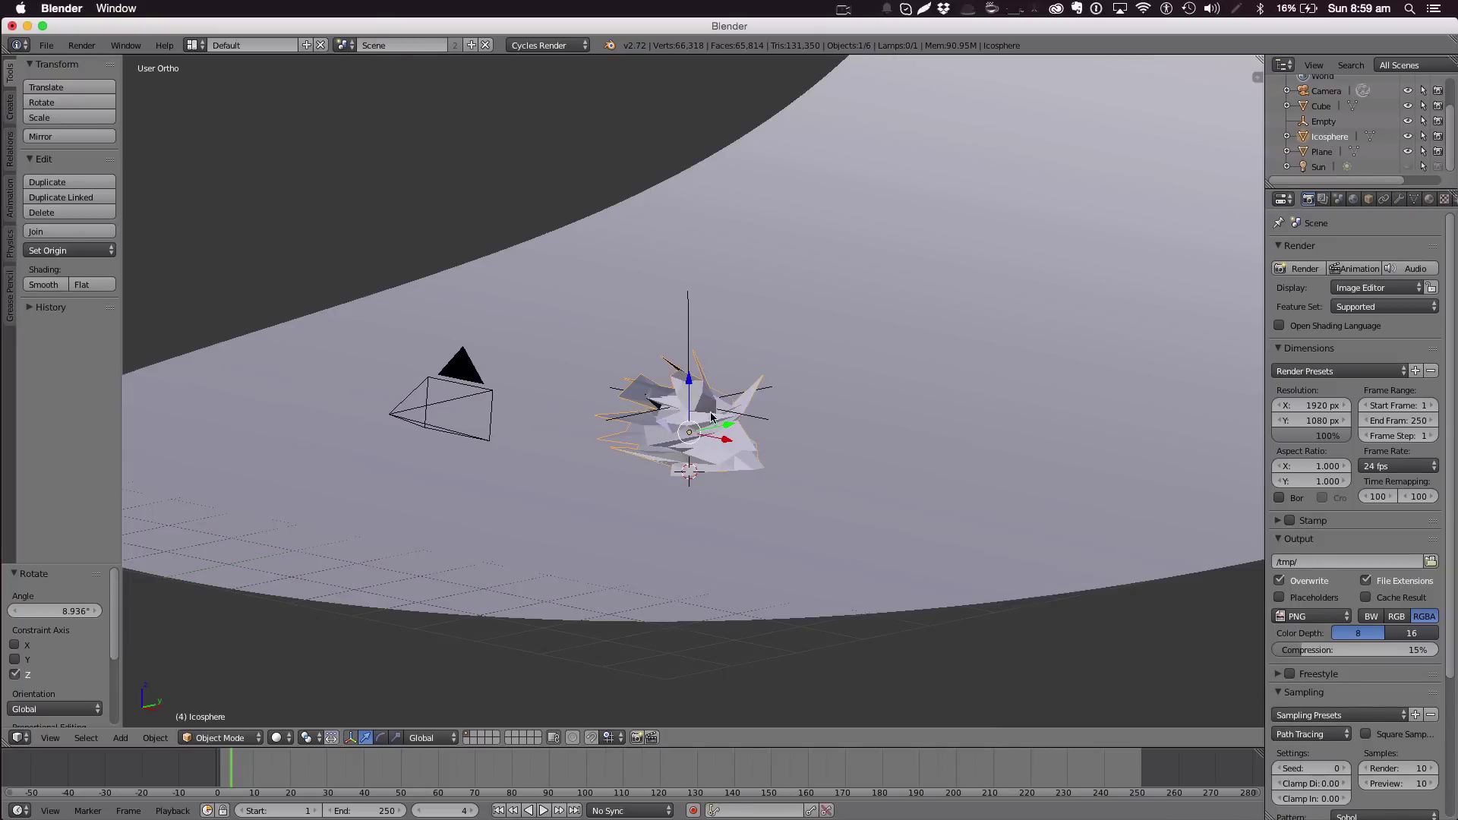
pyautogui.rightClick(735, 395)
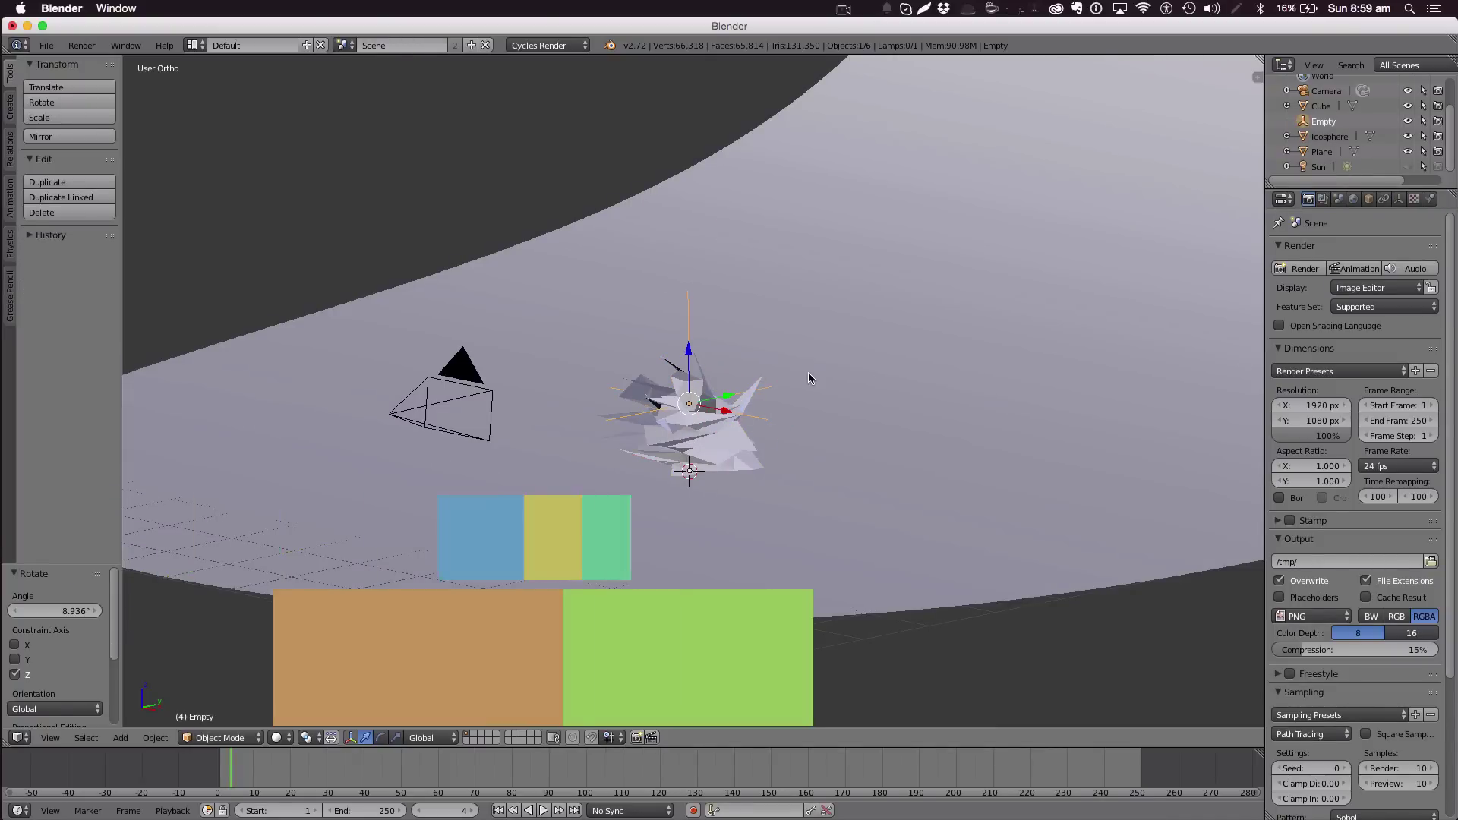
pyautogui.scroll(-2, 808, 377)
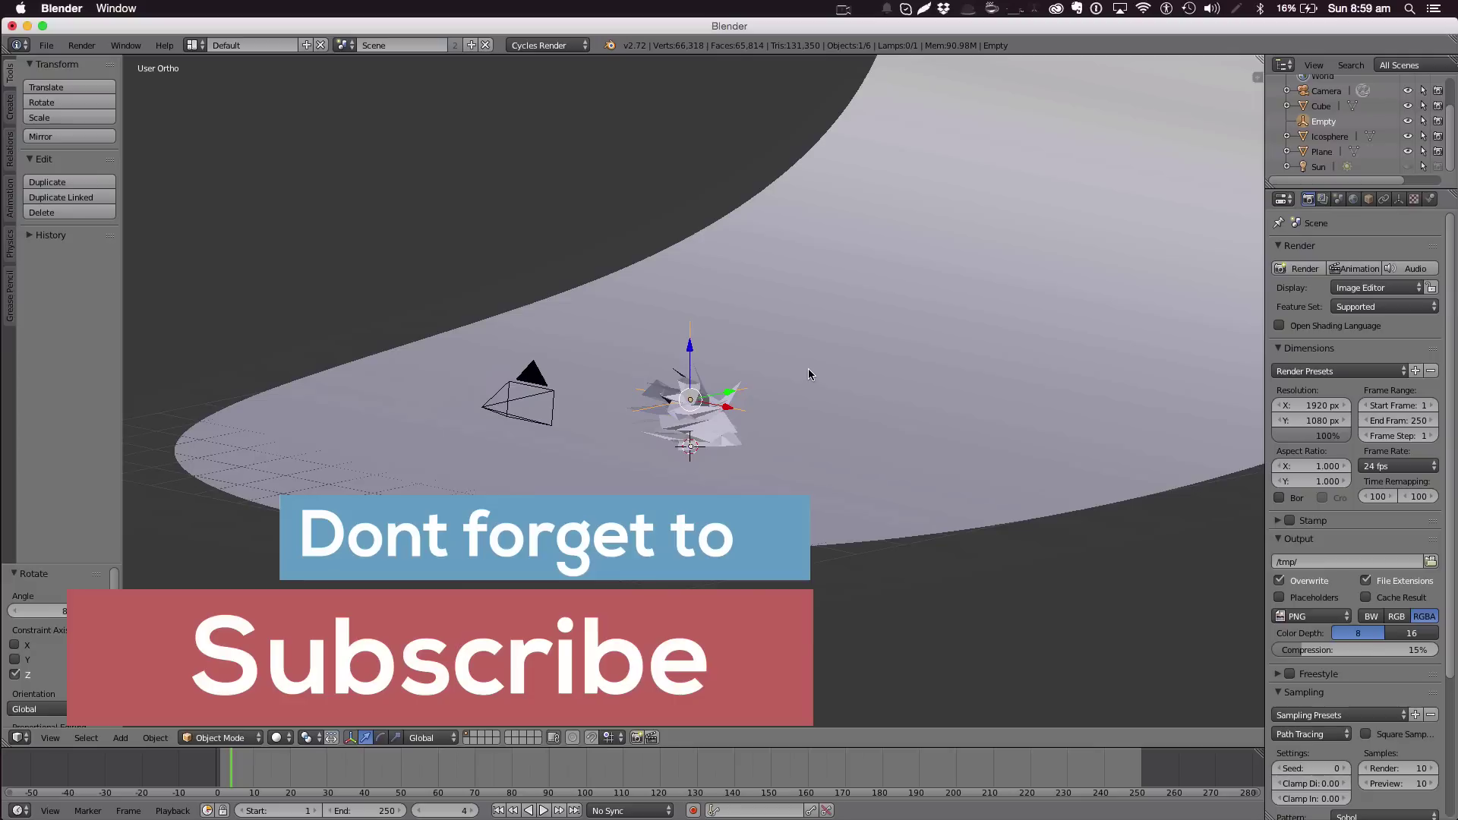
pyautogui.press('a')
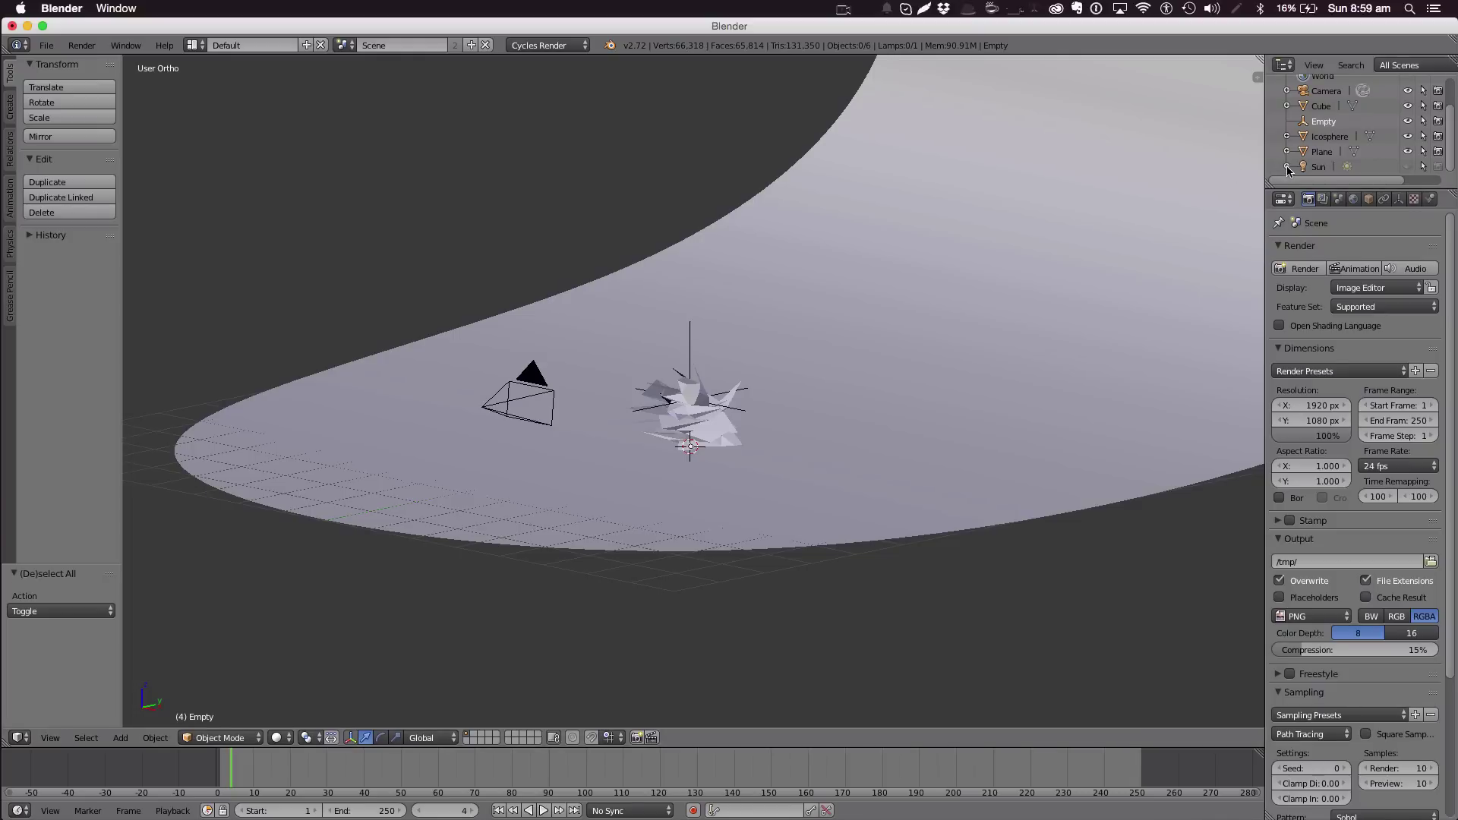
# Dismiss the Add menu and Editor Type list, then show World settings with ambient occlusion enabled
pyautogui.press('shift')
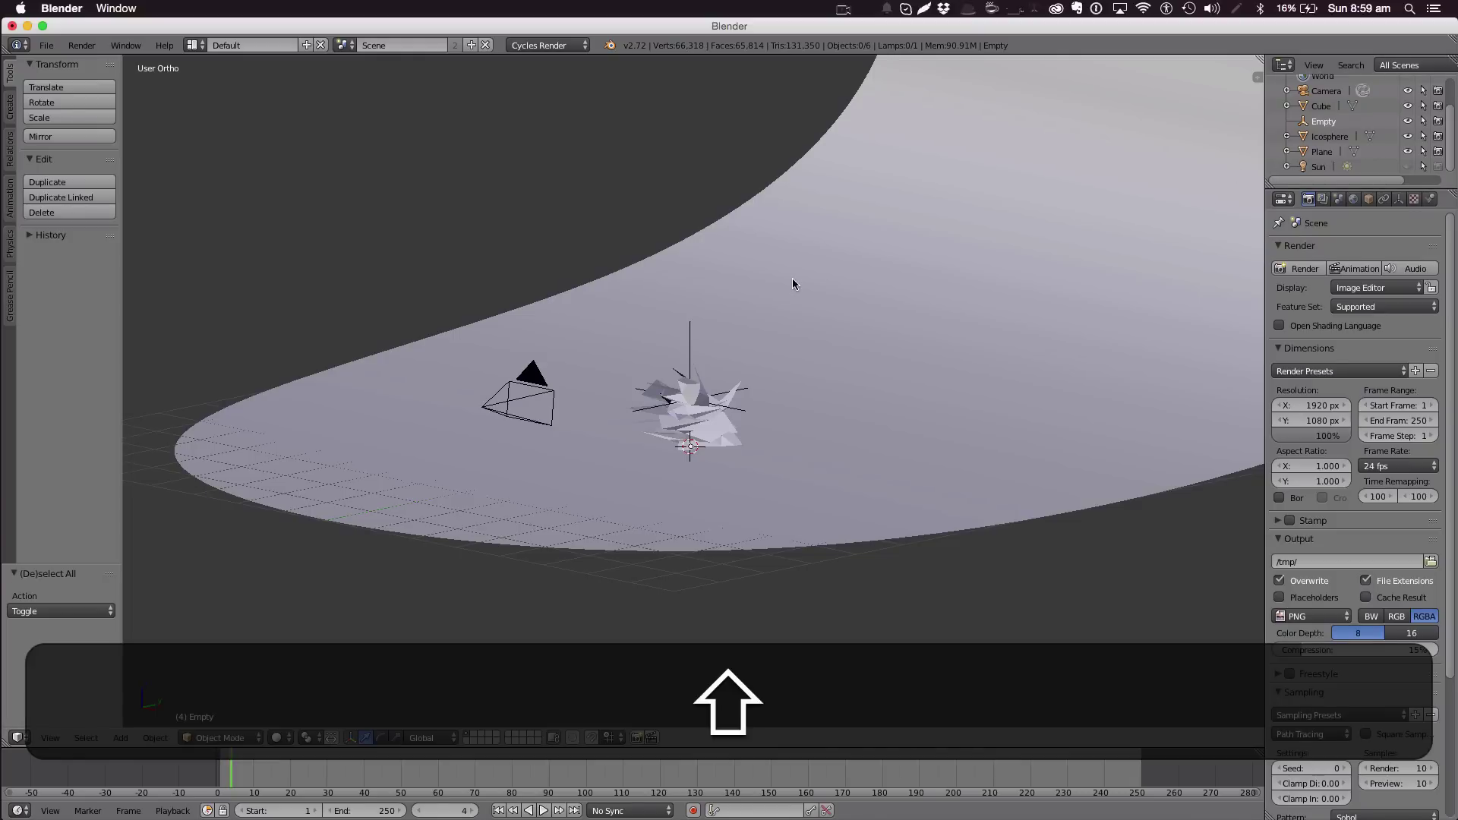
pyautogui.hotkey('shift', 'a')
pyautogui.moveTo(791, 281)
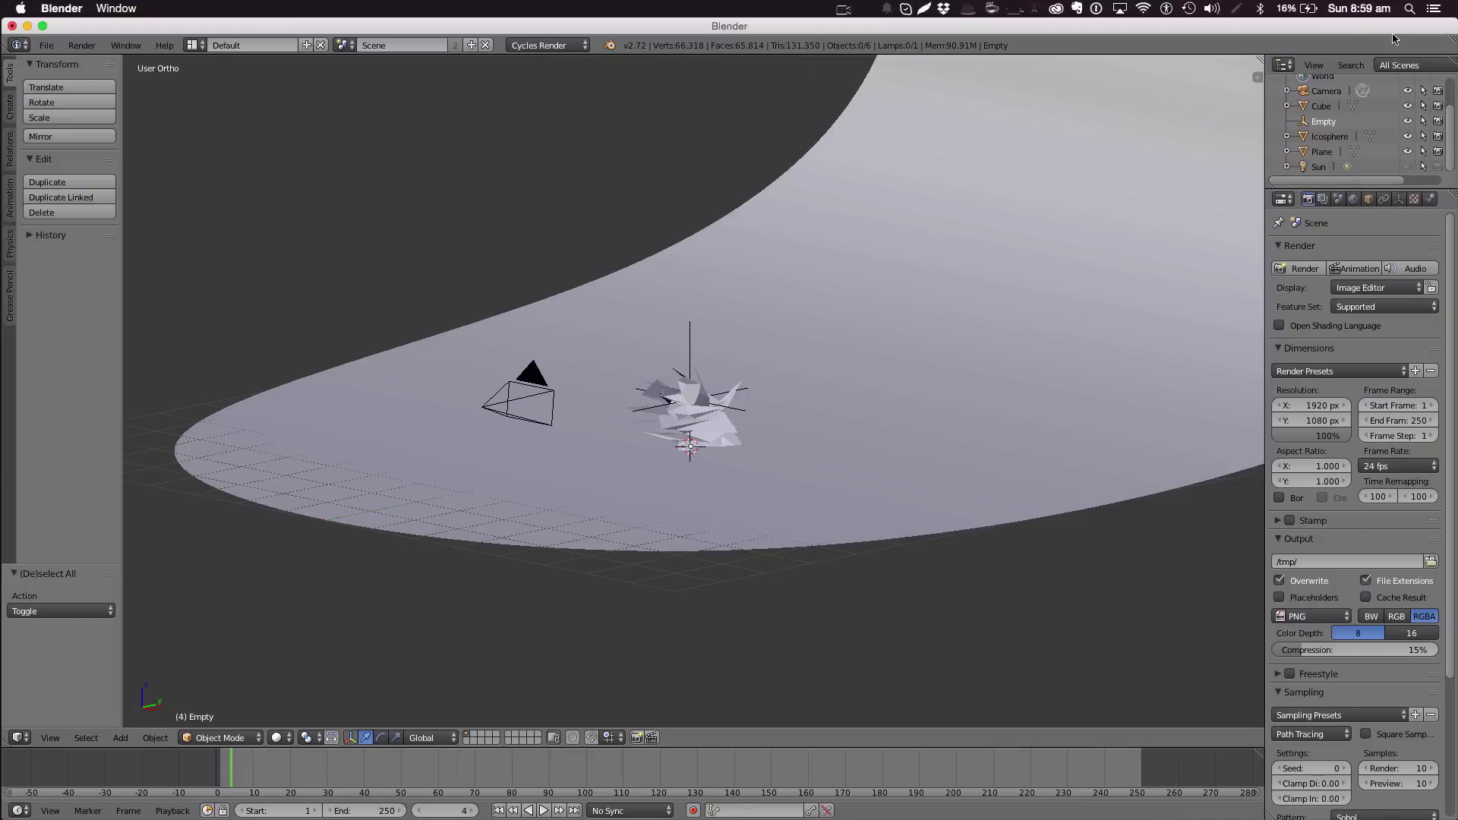
pyautogui.click(1338, 199)
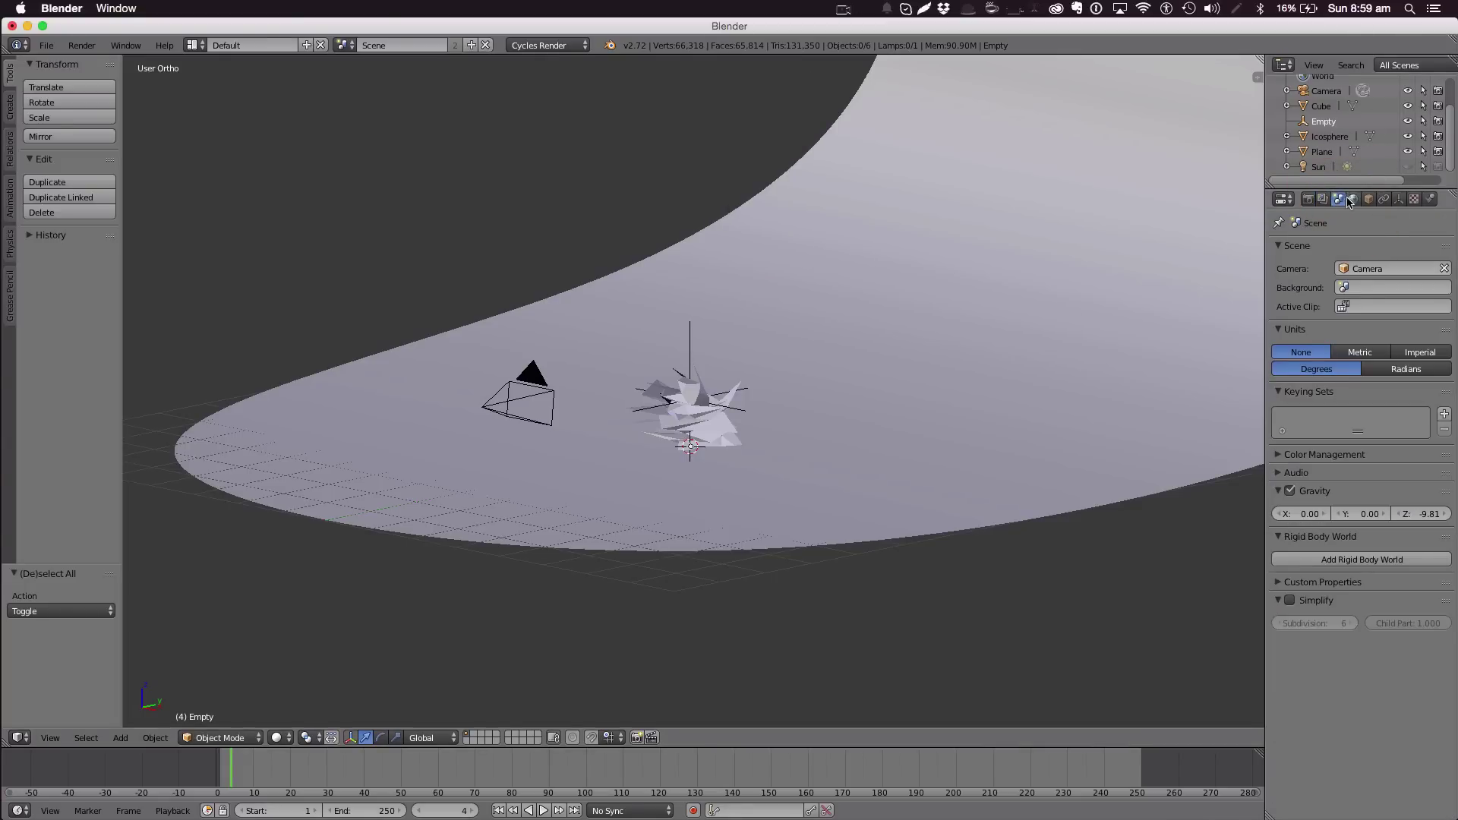
pyautogui.click(1292, 201)
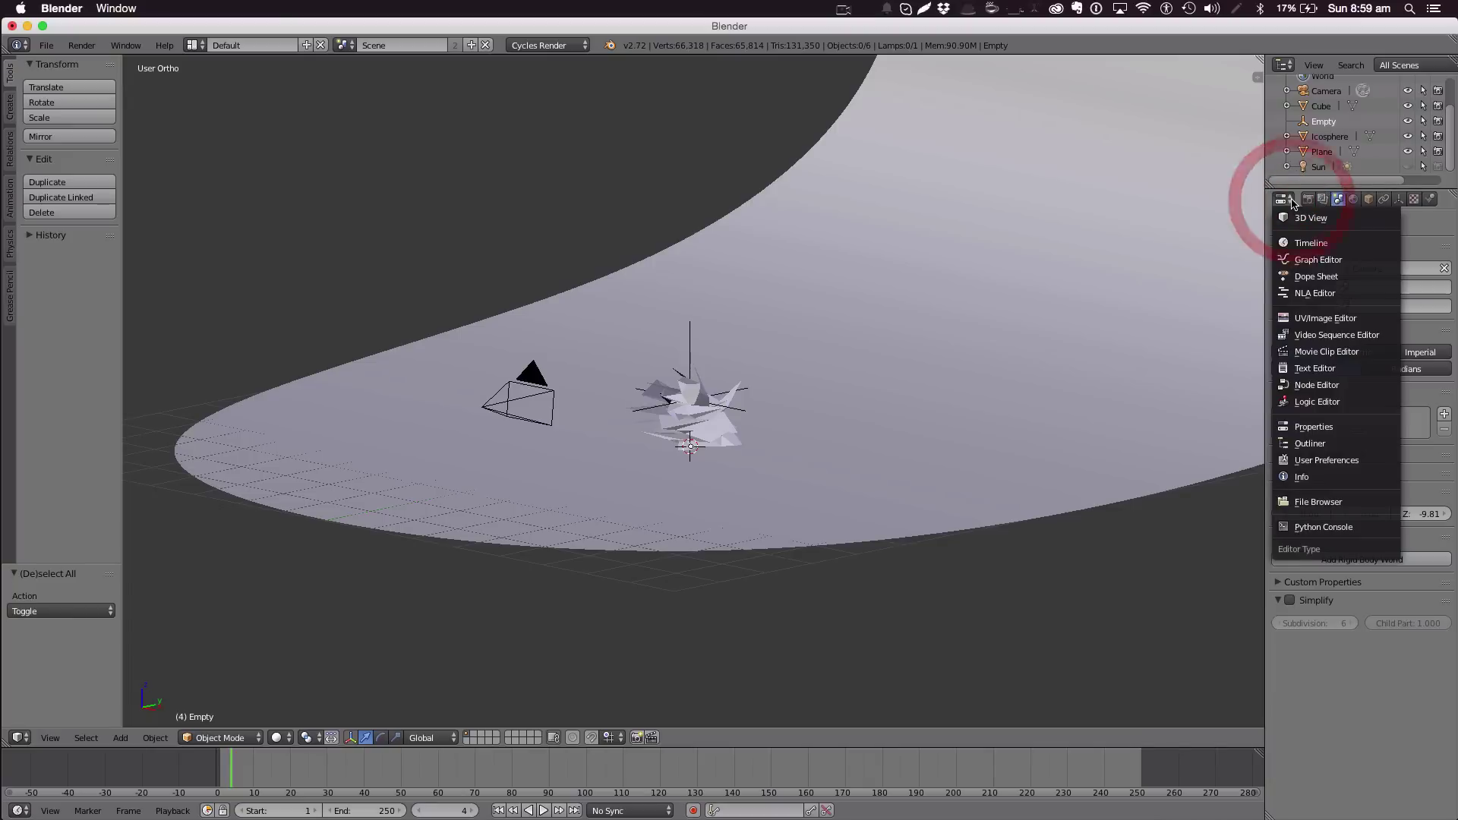
pyautogui.click(1291, 201)
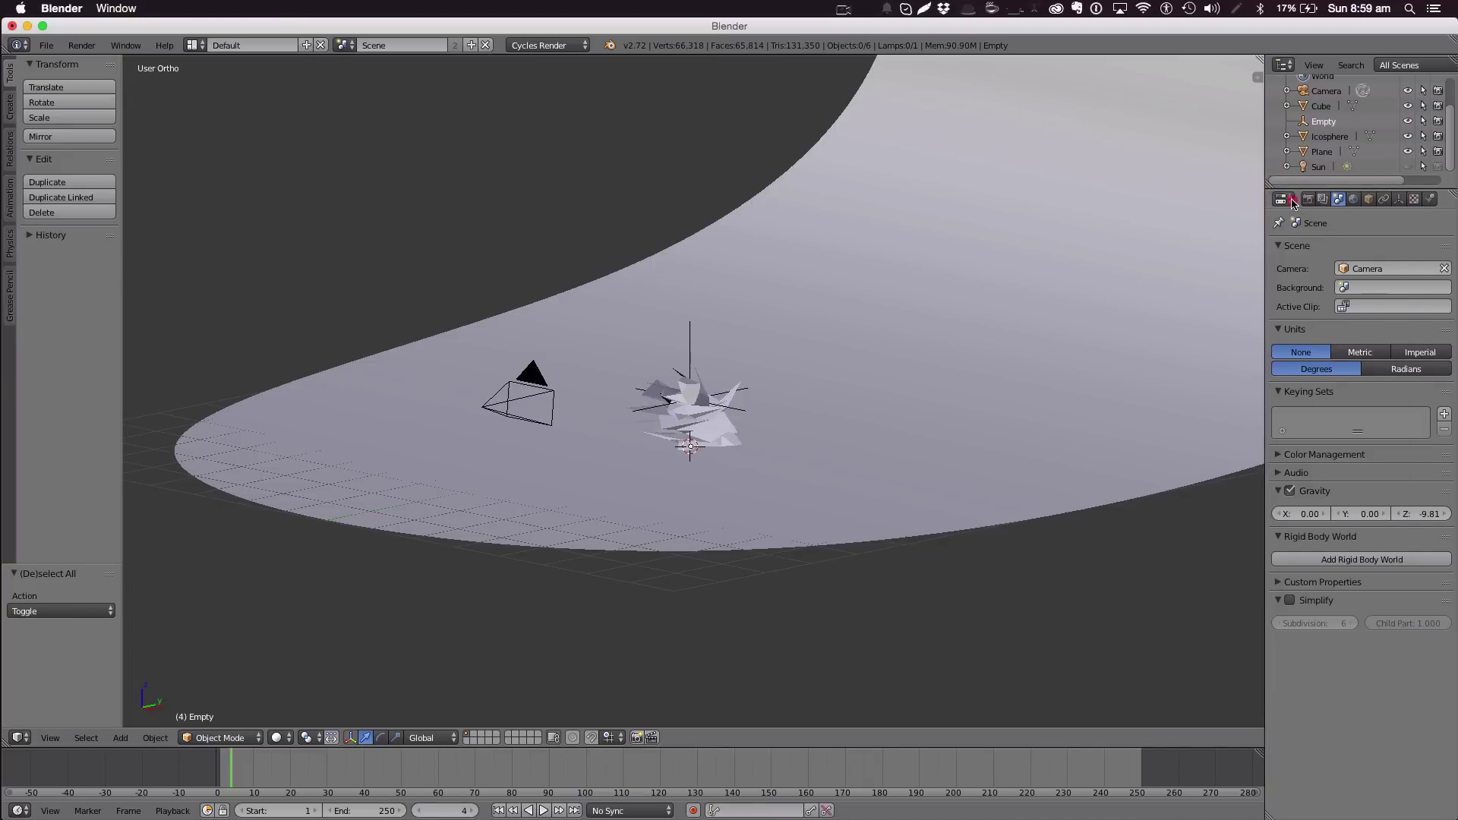
pyautogui.click(1353, 199)
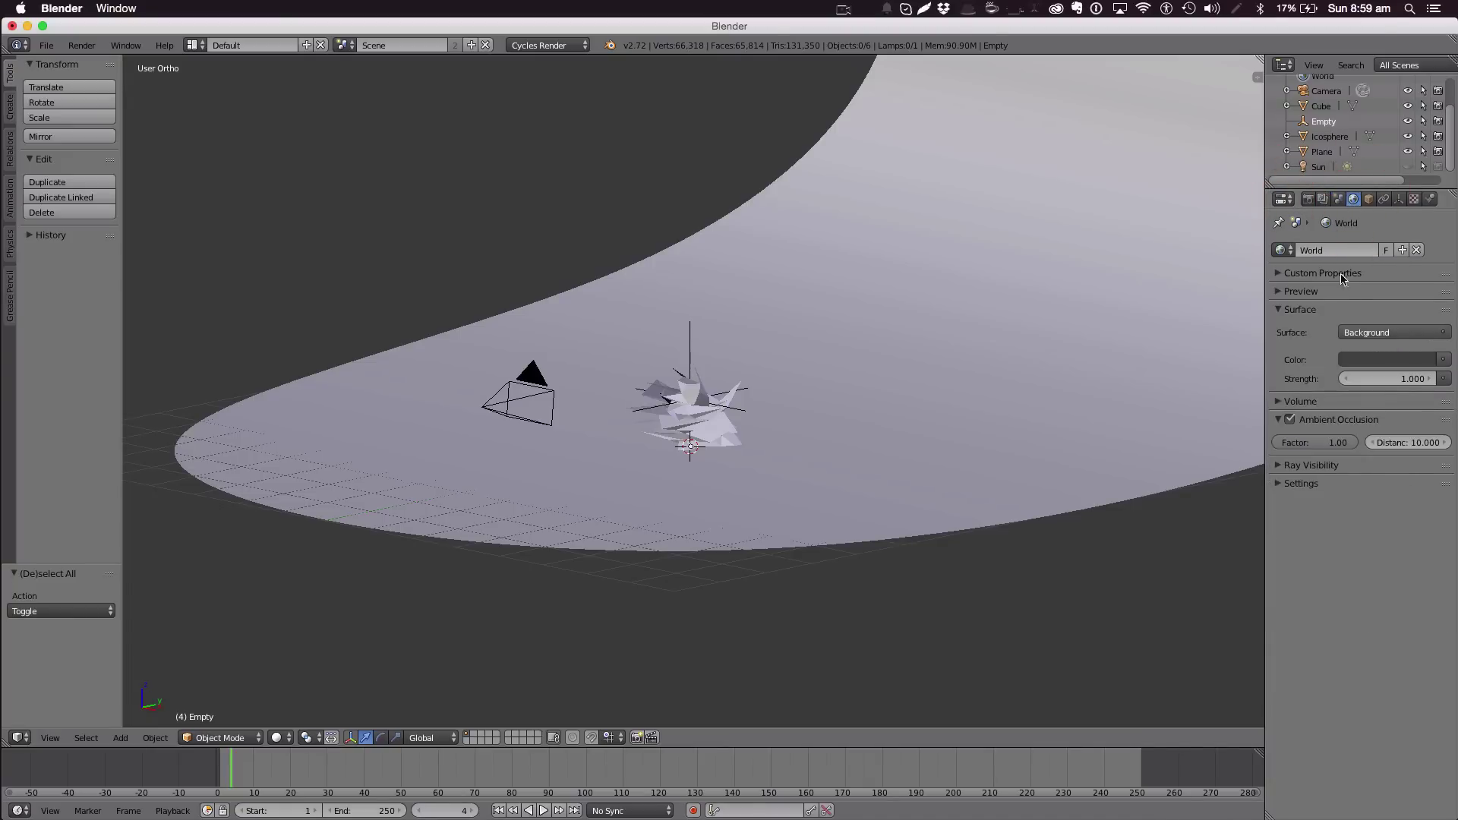